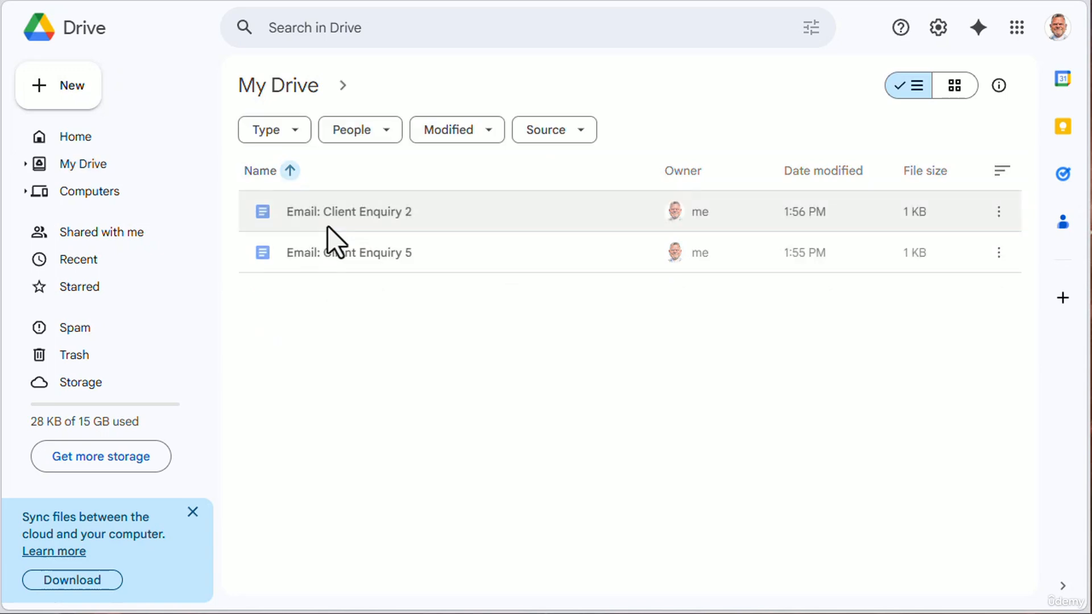
- Check the files in the Processed folder and return to My Drive
{"action": "left_click", "coordinate": [263, 91]}
{"action": "double_click", "coordinate": [260, 193]}
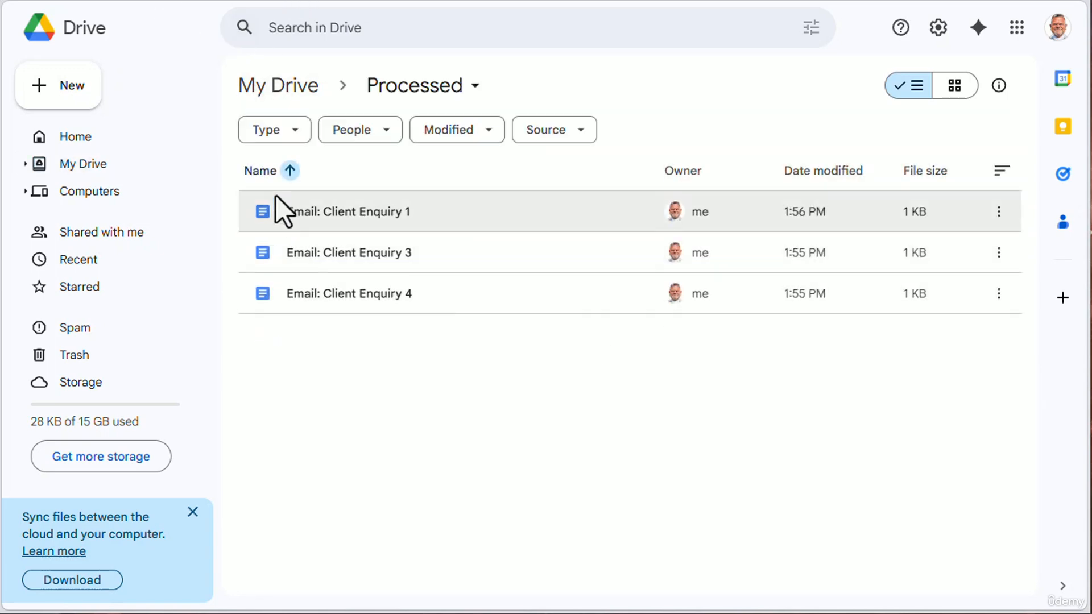
{"action": "left_click", "coordinate": [283, 87]}
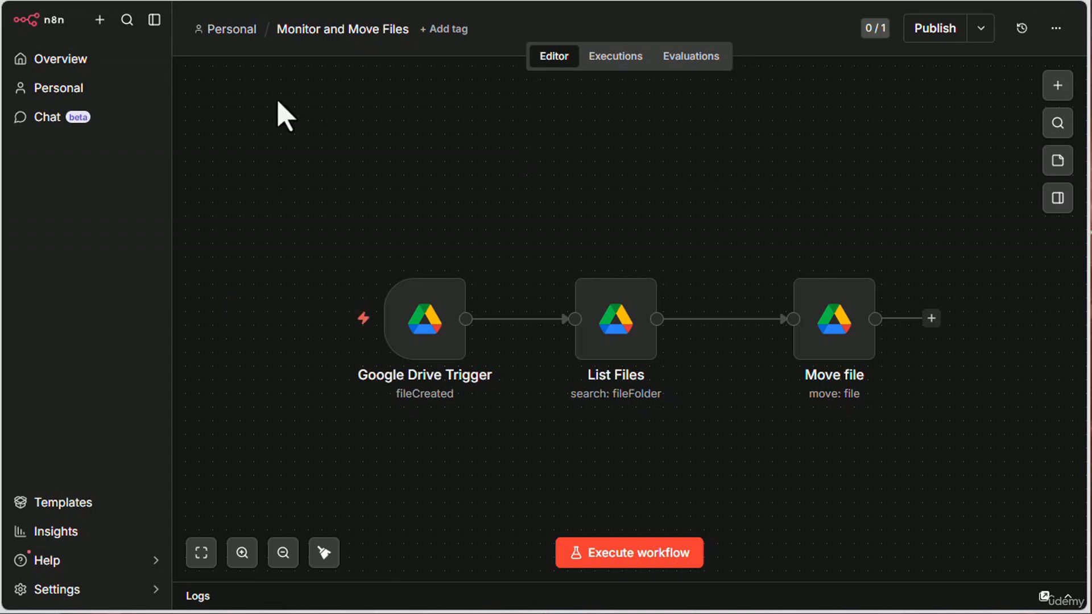
- Switch to n8n and open the Log Drive Files workflow from the Personal workflows, leaving room after the Move file node
{"action": "left_click", "coordinate": [227, 31]}
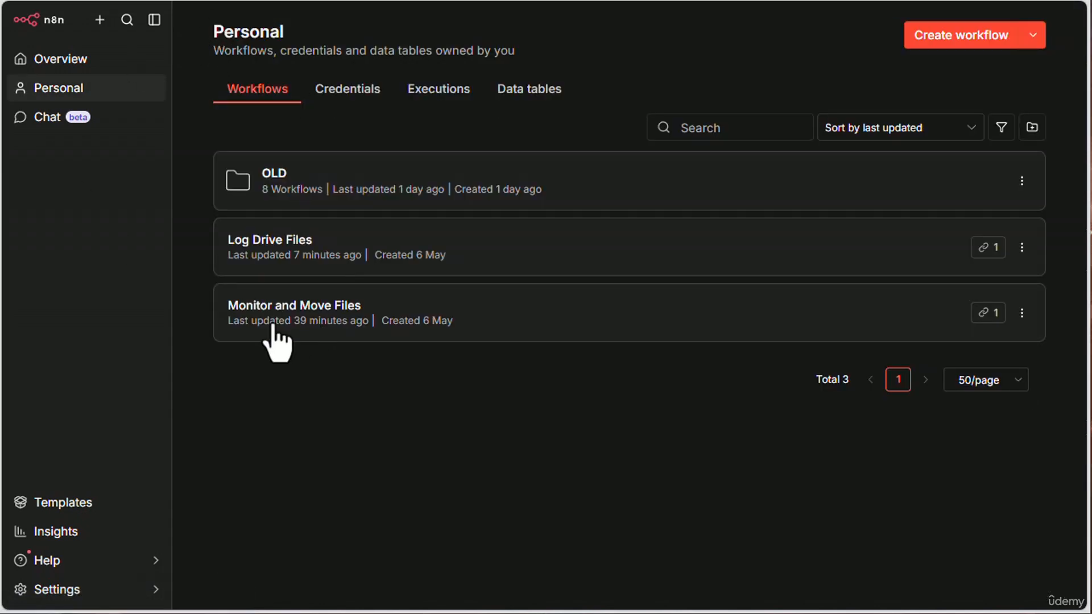
{"action": "left_click", "coordinate": [1023, 313]}
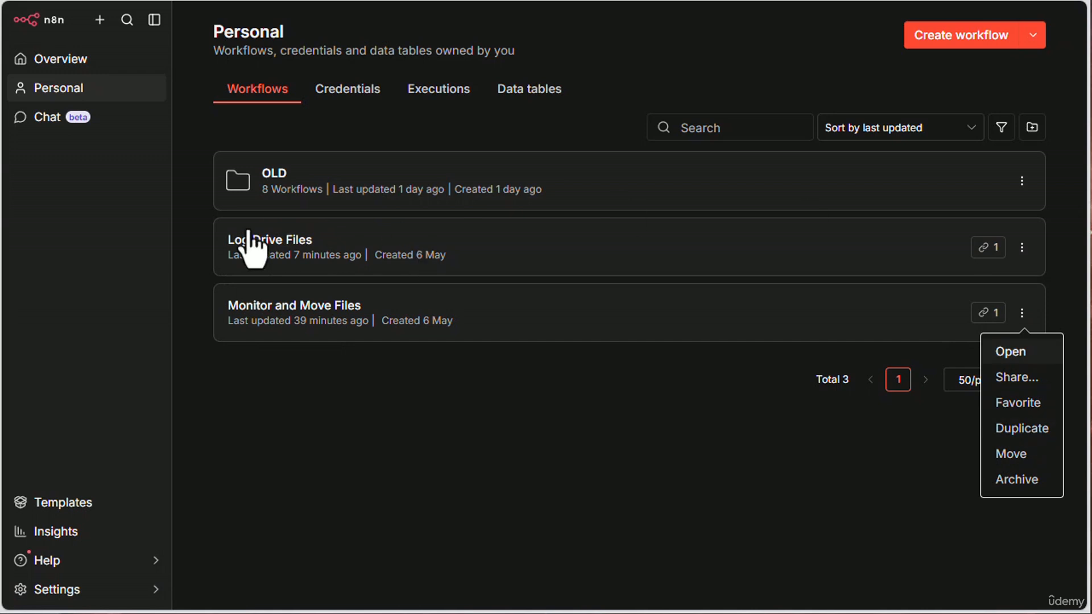
{"action": "left_click", "coordinate": [265, 250]}
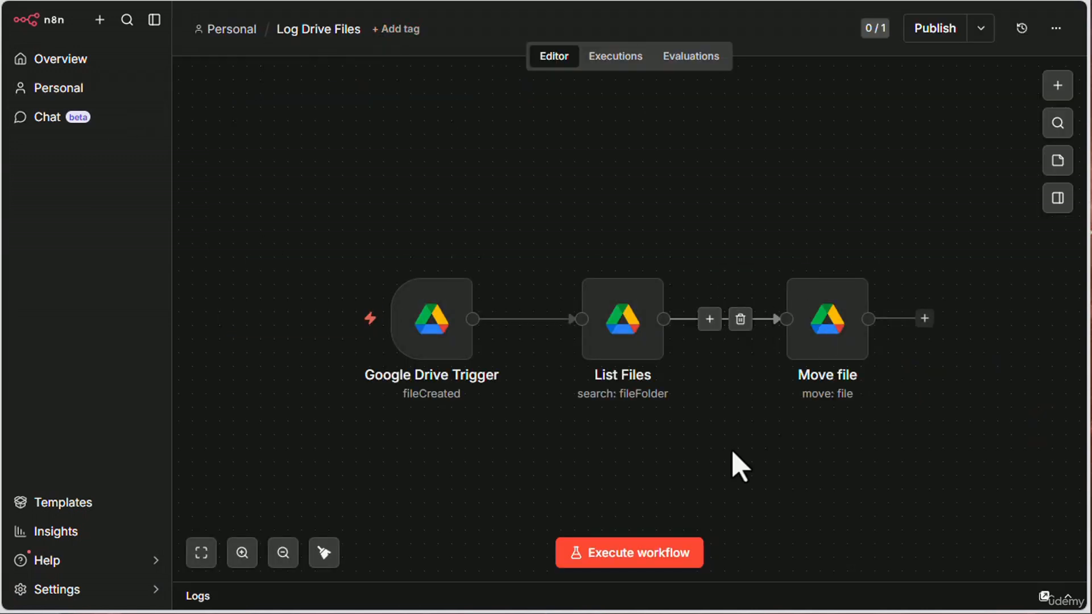
{"action": "scroll", "coordinate": [730, 449], "scroll_direction": "down", "scroll_amount": 1}
{"action": "left_click_drag", "start_coordinate": [739, 455], "coordinate": [613, 372]}
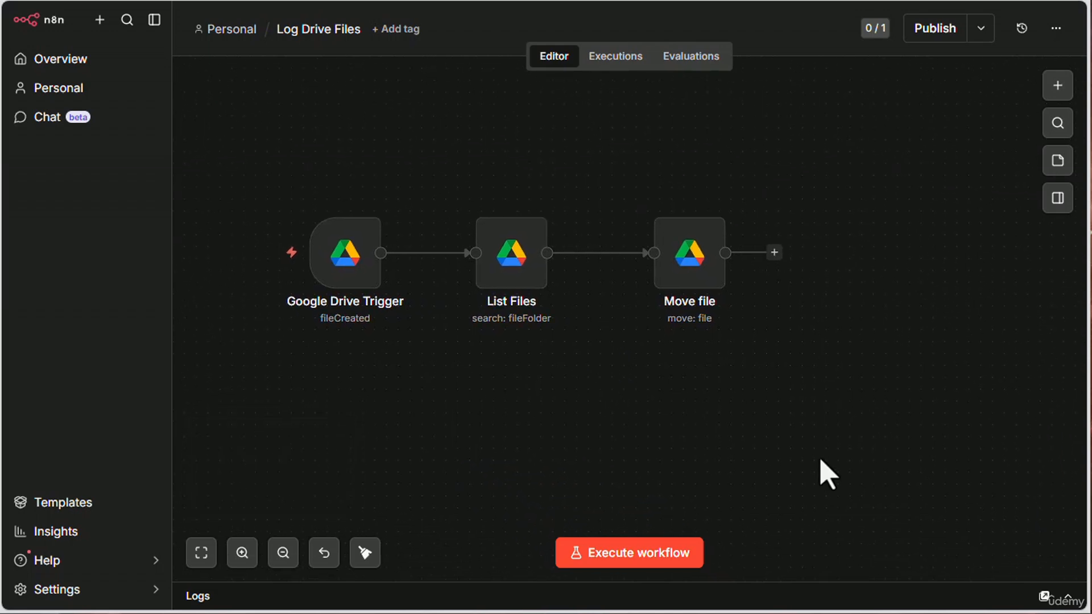
{"action": "mouse_move", "coordinate": [583, 228]}
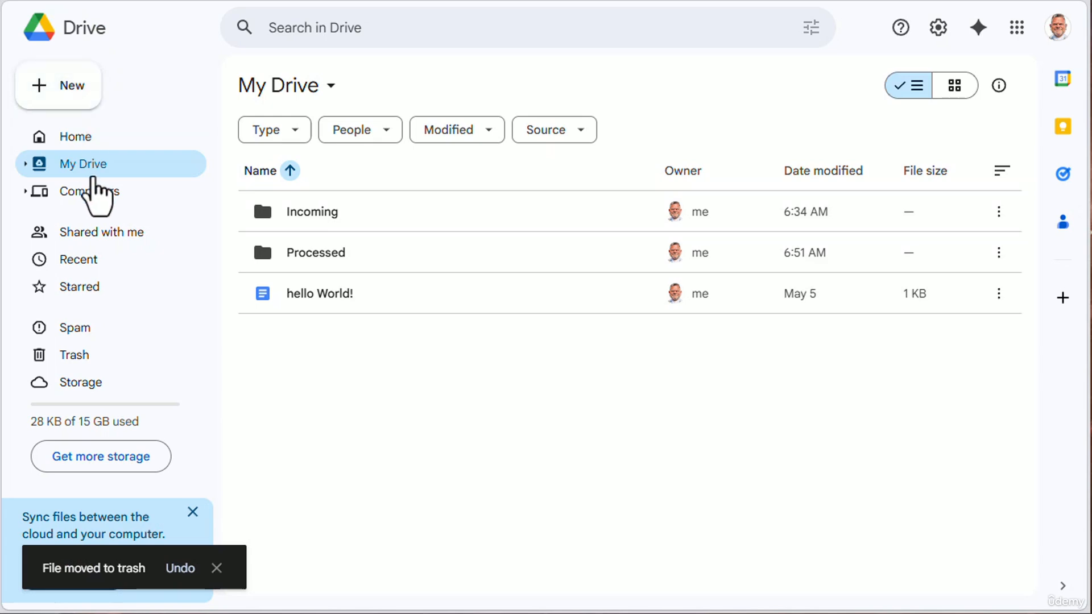
- In Google Drive, create a blank Google Sheets spreadsheet in My Drive and enter the header Timestamp in A1
{"action": "left_click", "coordinate": [63, 85]}
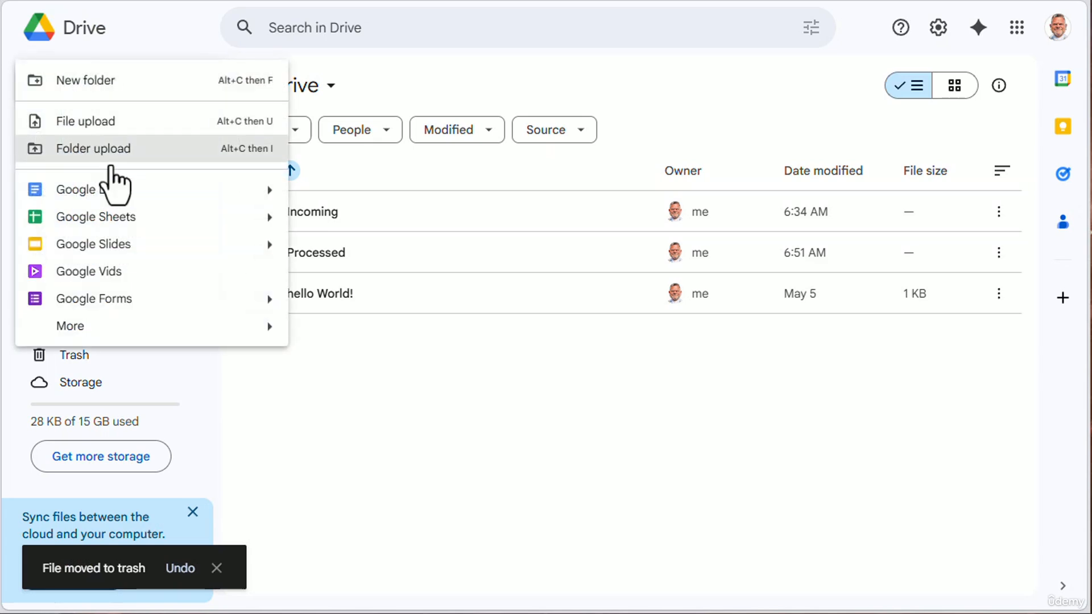
{"action": "left_click", "coordinate": [111, 215]}
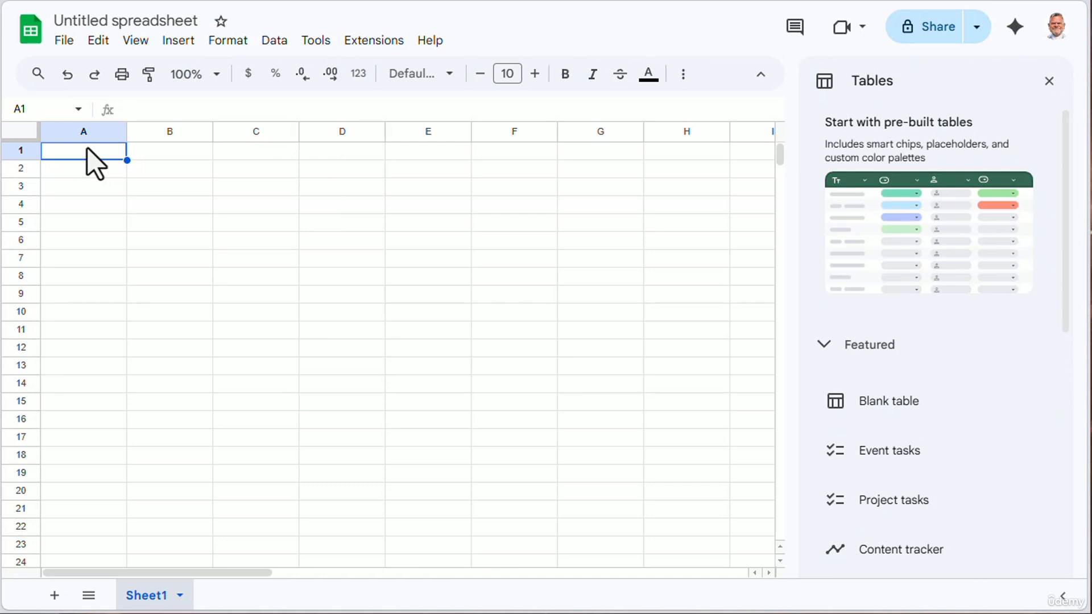
{"action": "type", "text": "Ti"}
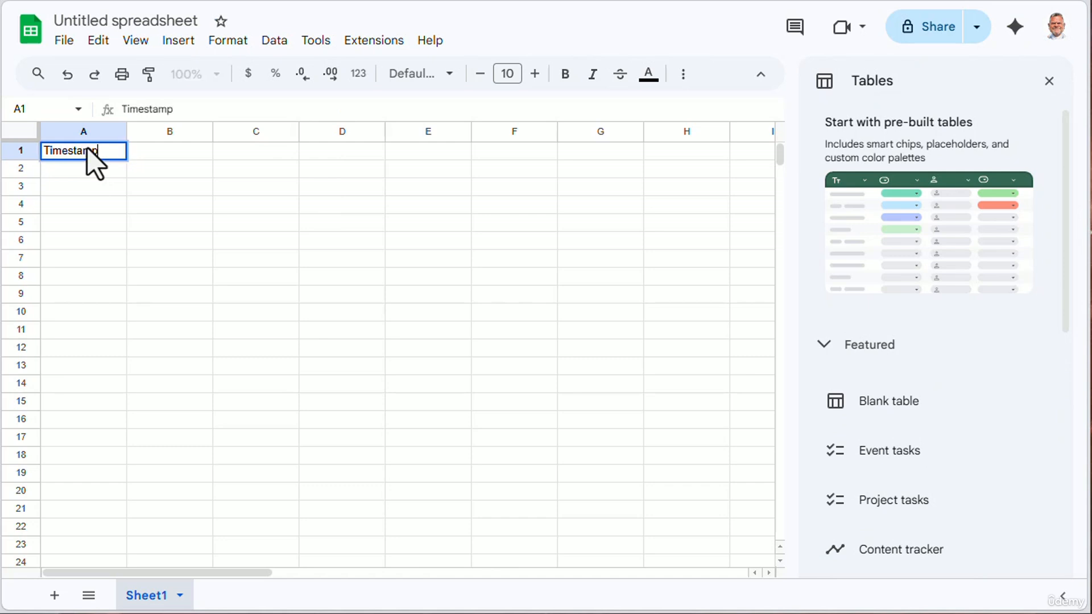
{"action": "type", "text": "mestamp"}
- Enter the headers Filename, FileID and Size in cells B1, C1 and D1
{"action": "left_click", "coordinate": [185, 155]}
{"action": "type", "text": "File"}
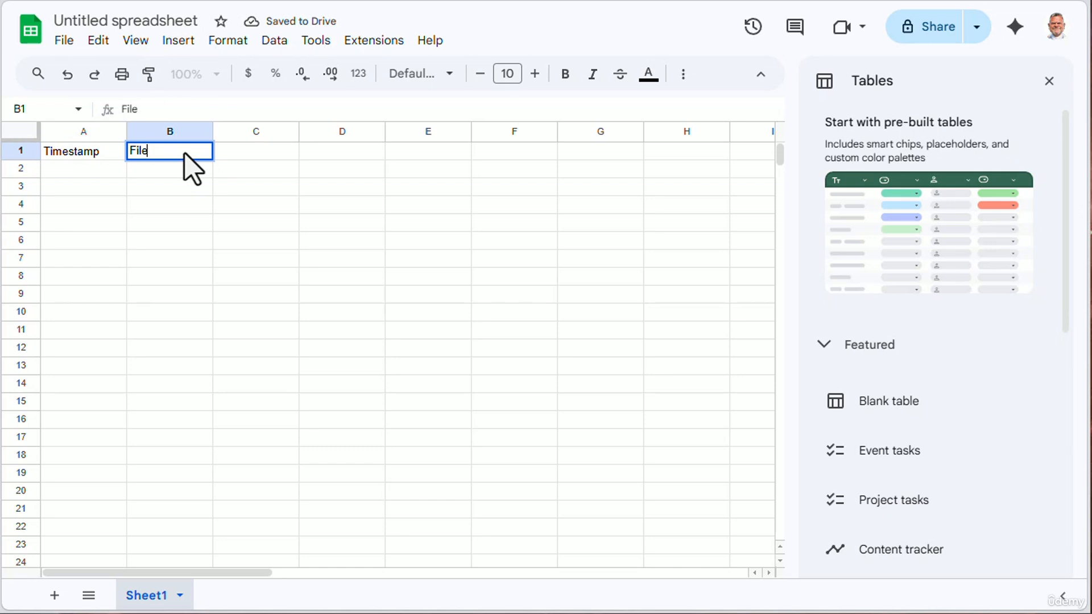
{"action": "type", "text": " Name"}
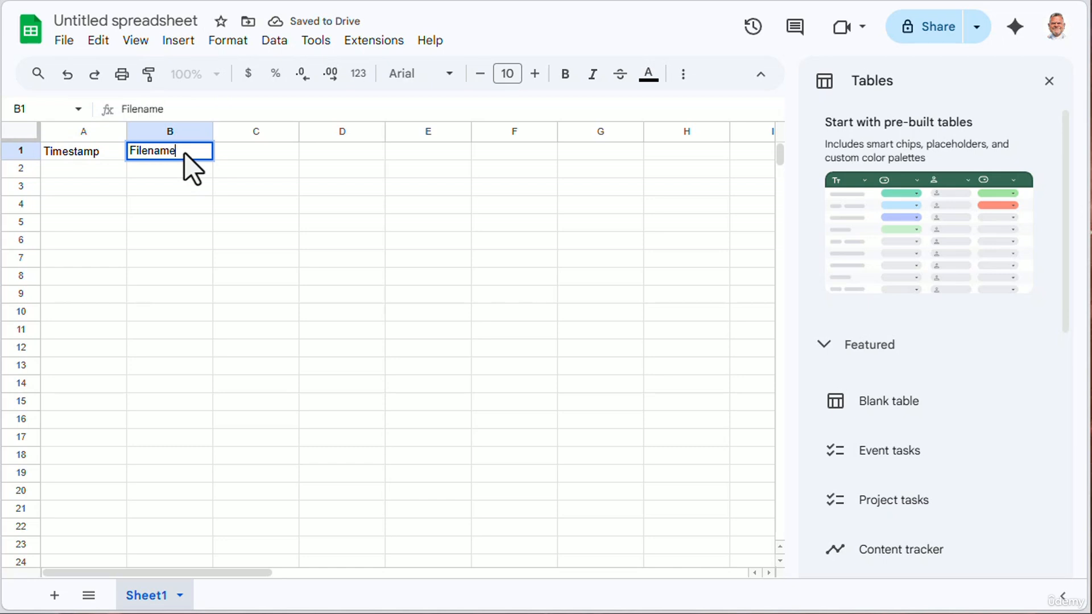
{"action": "left_click", "coordinate": [279, 152]}
{"action": "type", "text": "F"}
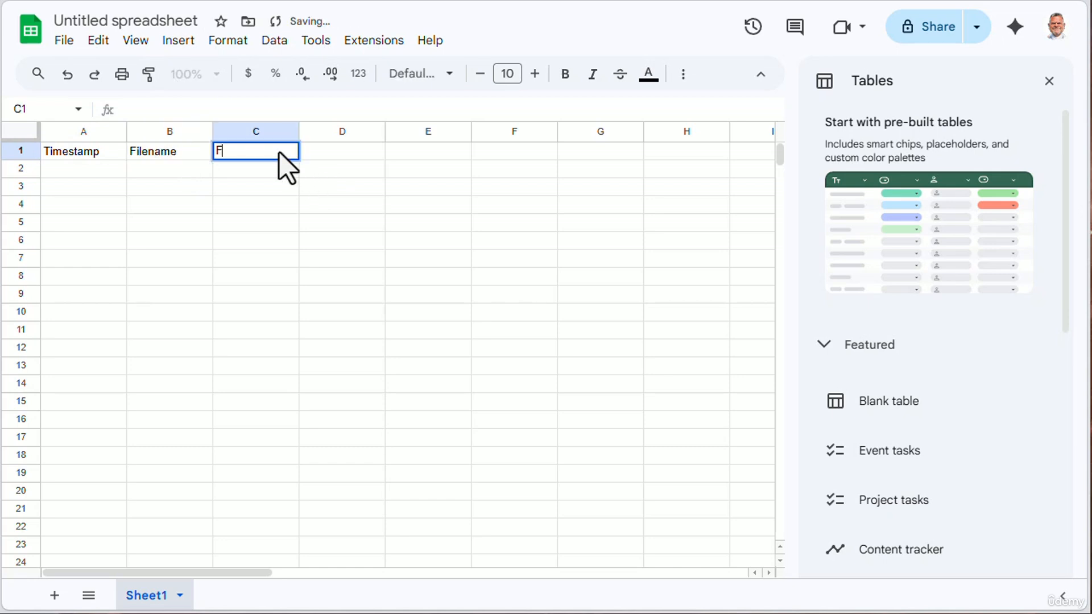
{"action": "type", "text": "ileID"}
{"action": "key", "text": "Tab"}
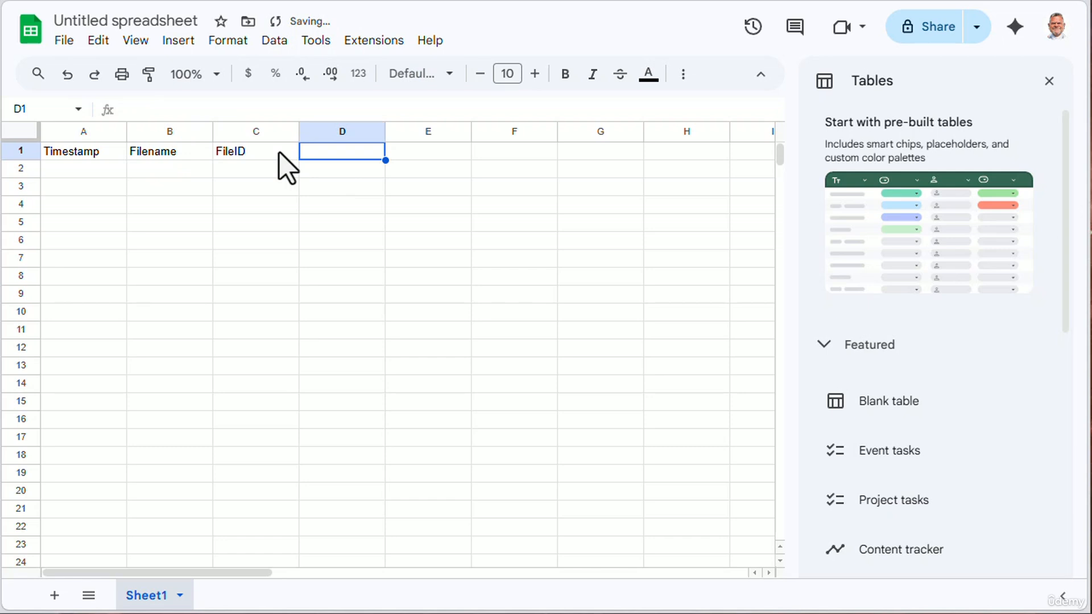
{"action": "type", "text": "Size"}
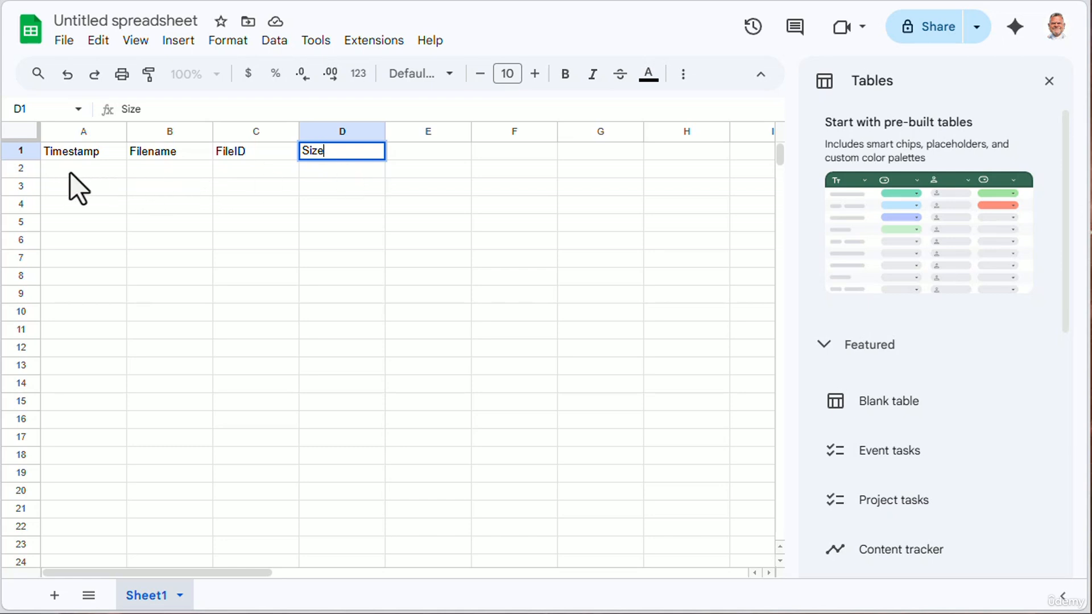
- Rename the spreadsheet as Drive Log and return to the My Drive file list
{"action": "left_click", "coordinate": [158, 18]}
{"action": "type", "text": "Dr"}
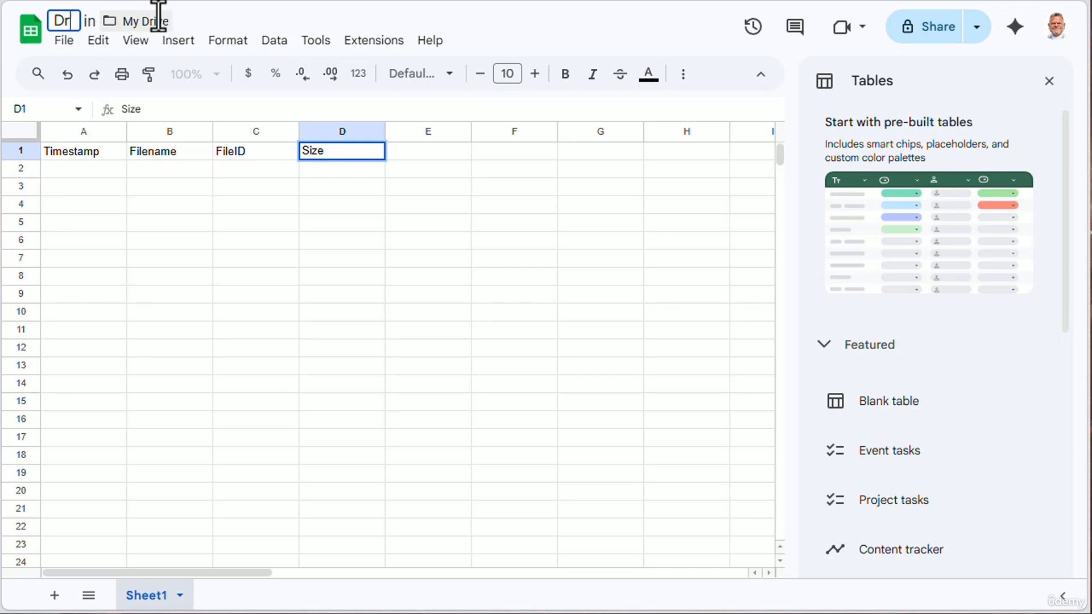
{"action": "type", "text": "ive Log"}
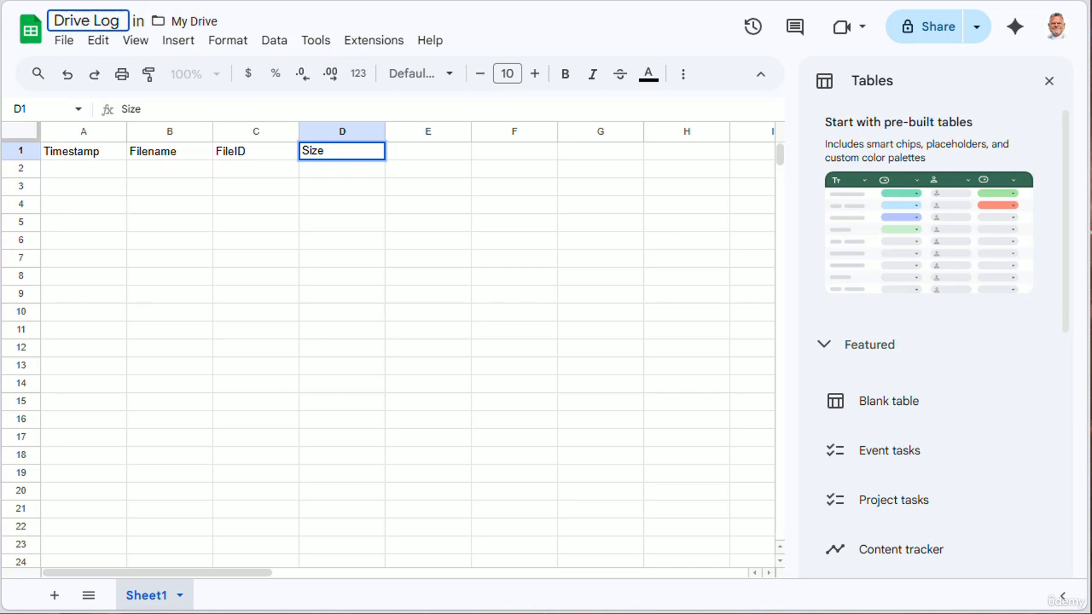
{"action": "left_click", "coordinate": [91, 0]}
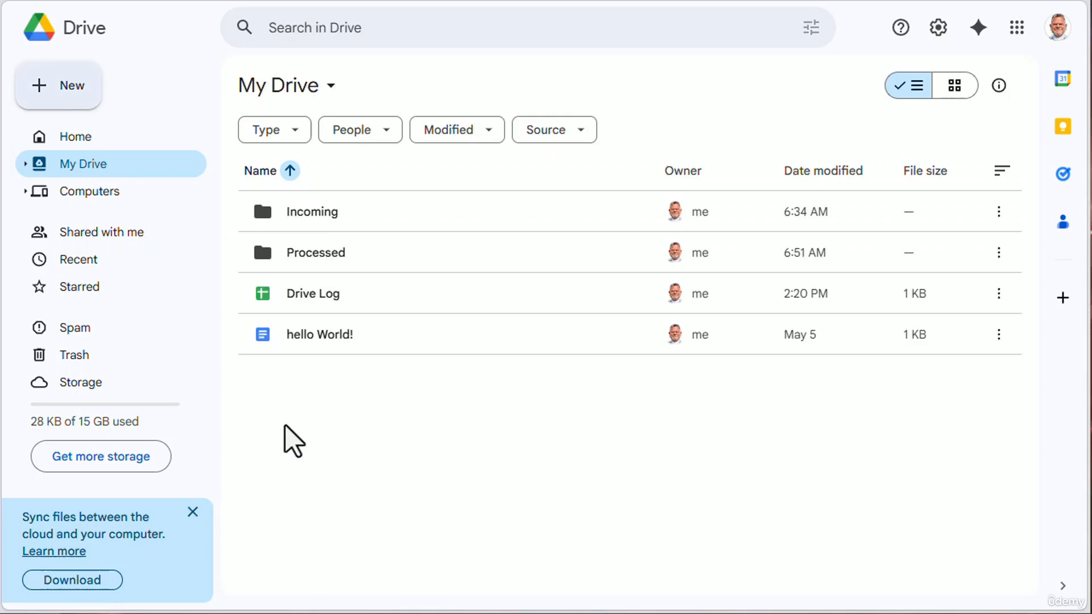
{"action": "mouse_move", "coordinate": [344, 309]}
- Switch to n8n and add an Edit Fields (Set) node after the Move file node
{"action": "left_click", "coordinate": [268, 1]}
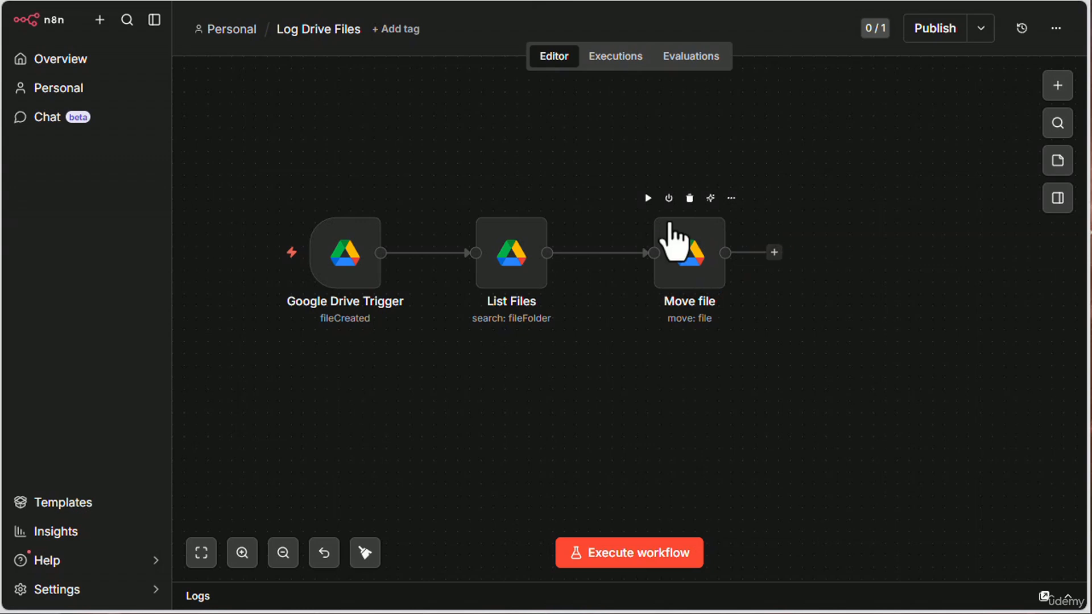
{"action": "left_click", "coordinate": [774, 253]}
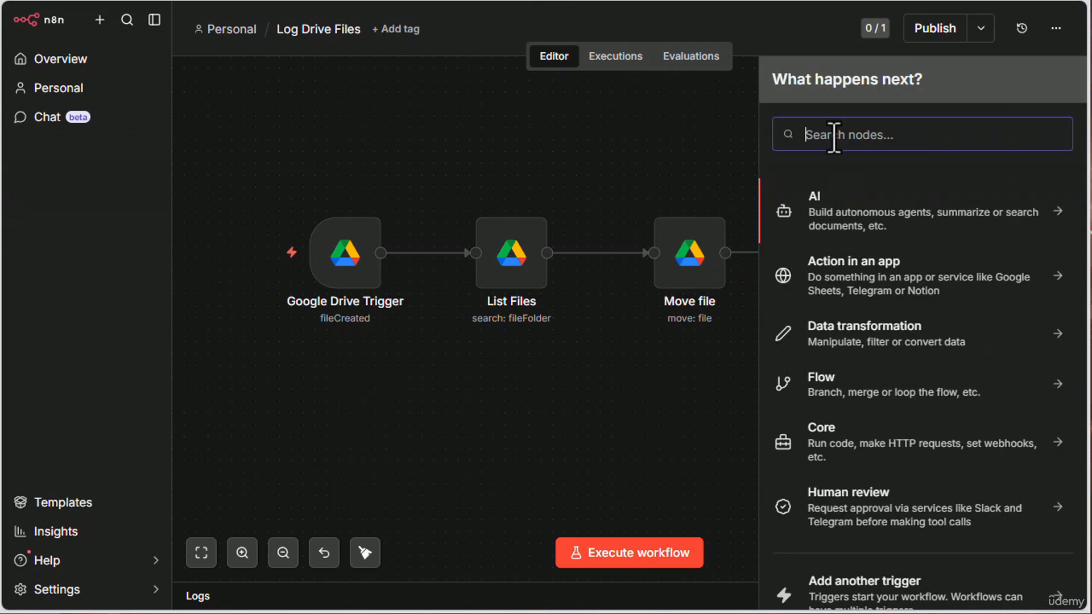
{"action": "type", "text": "set"}
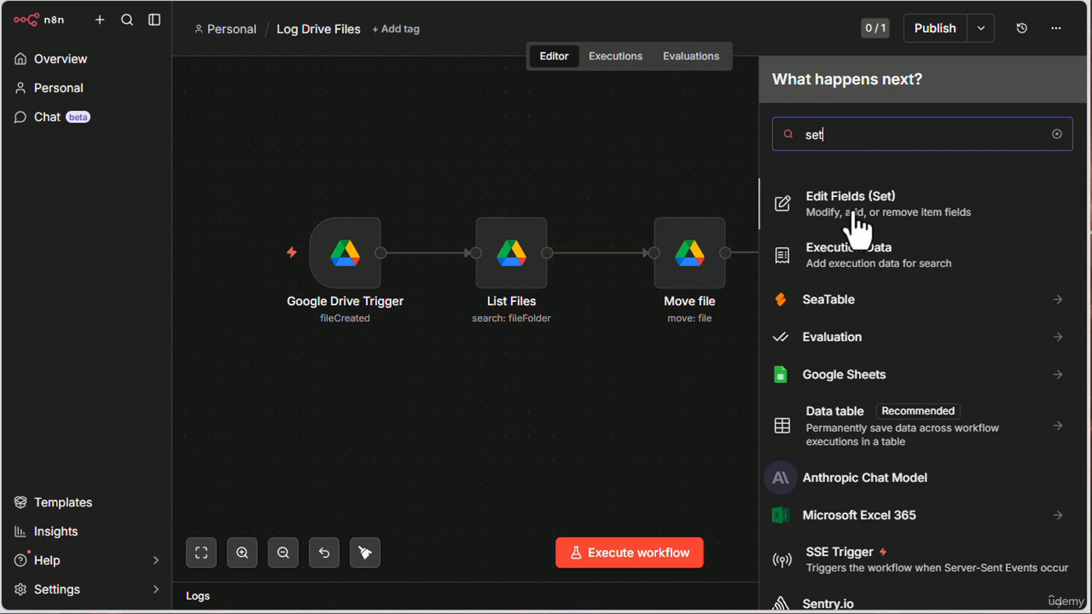
{"action": "left_click", "coordinate": [853, 225]}
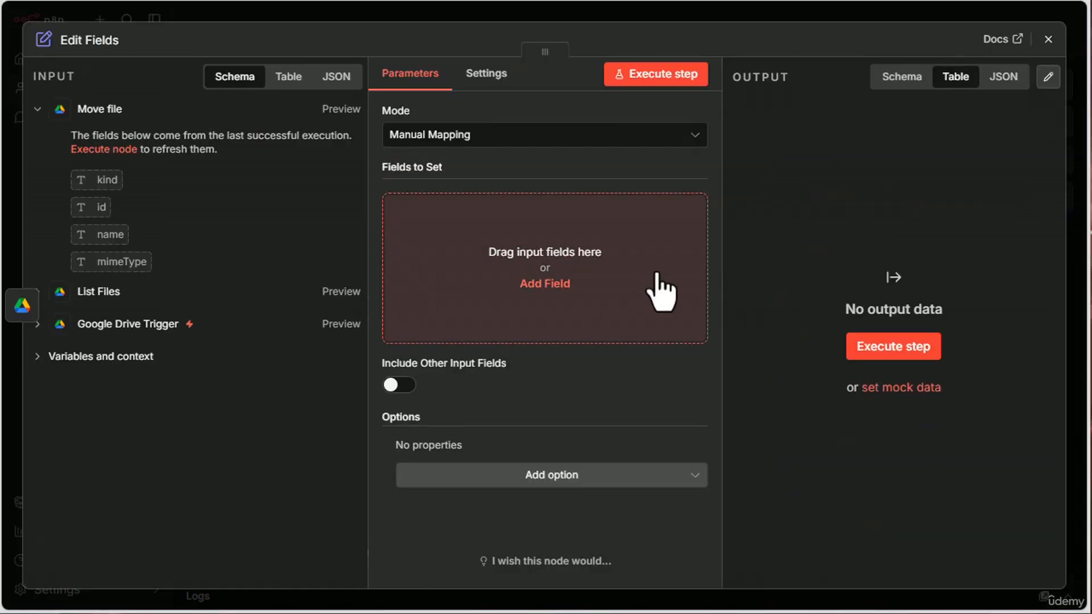
{"action": "left_click", "coordinate": [1048, 39]}
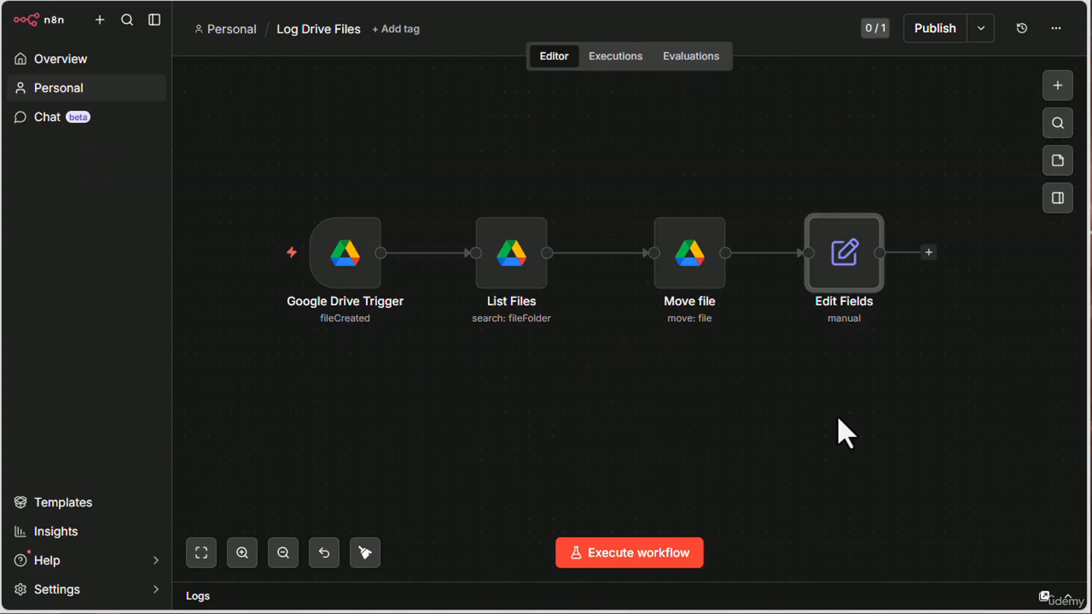
- In the Edit Fields node, map the $now variable and Move file's name and id as fields to set
{"action": "double_click", "coordinate": [848, 279]}
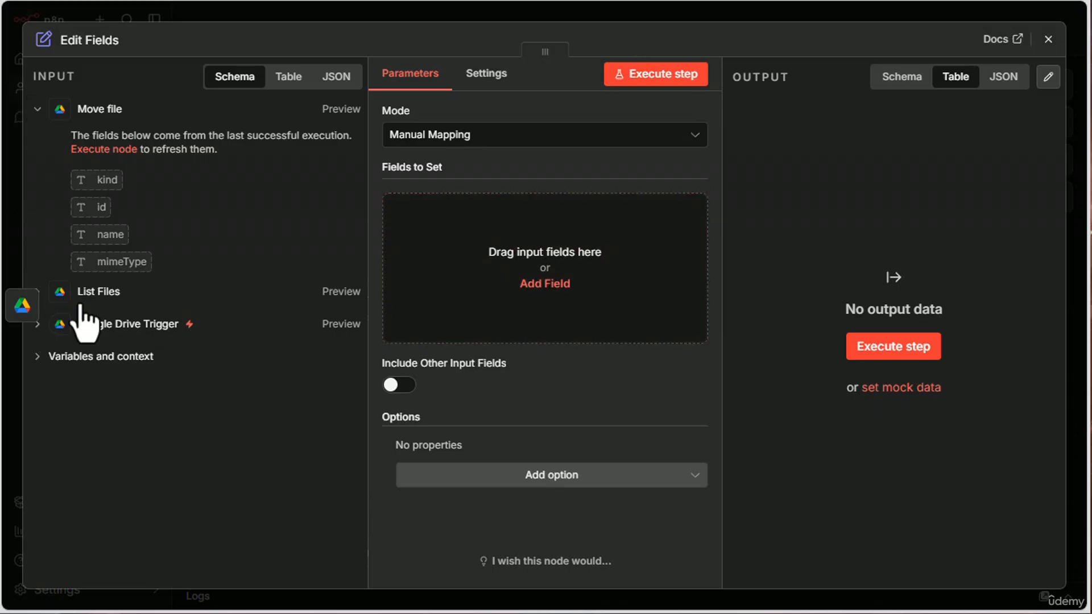
{"action": "left_click", "coordinate": [37, 356]}
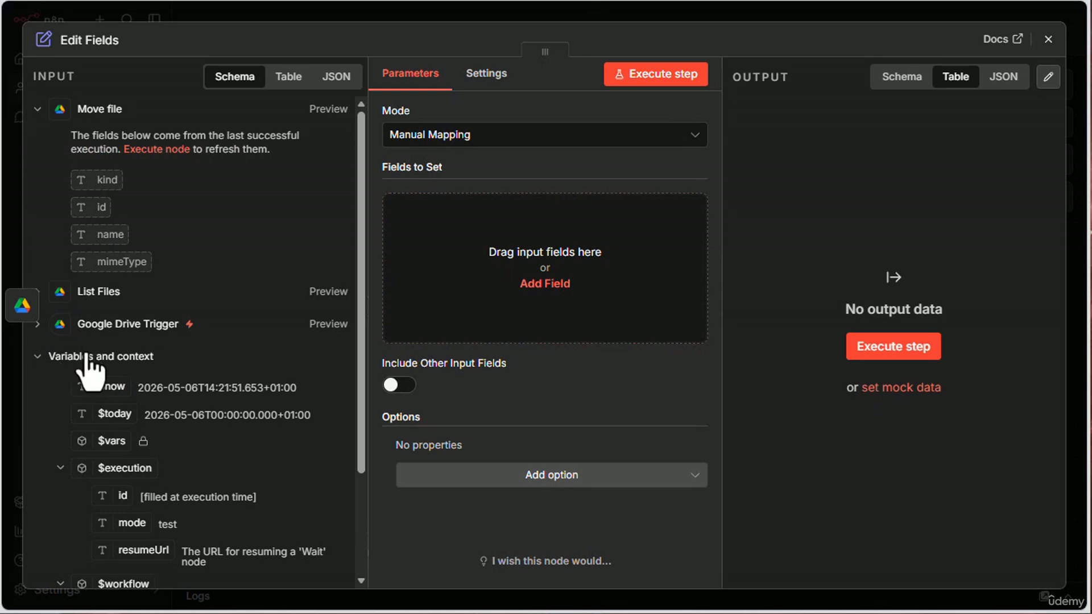
{"action": "left_click_drag", "start_coordinate": [94, 389], "coordinate": [493, 272]}
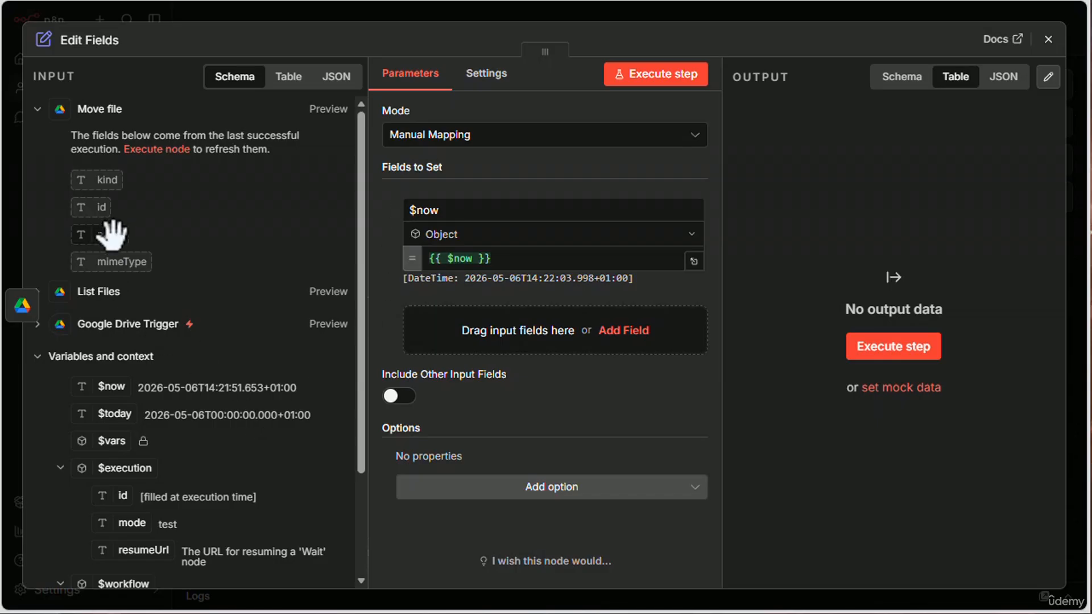
{"action": "left_click_drag", "start_coordinate": [112, 233], "coordinate": [543, 341]}
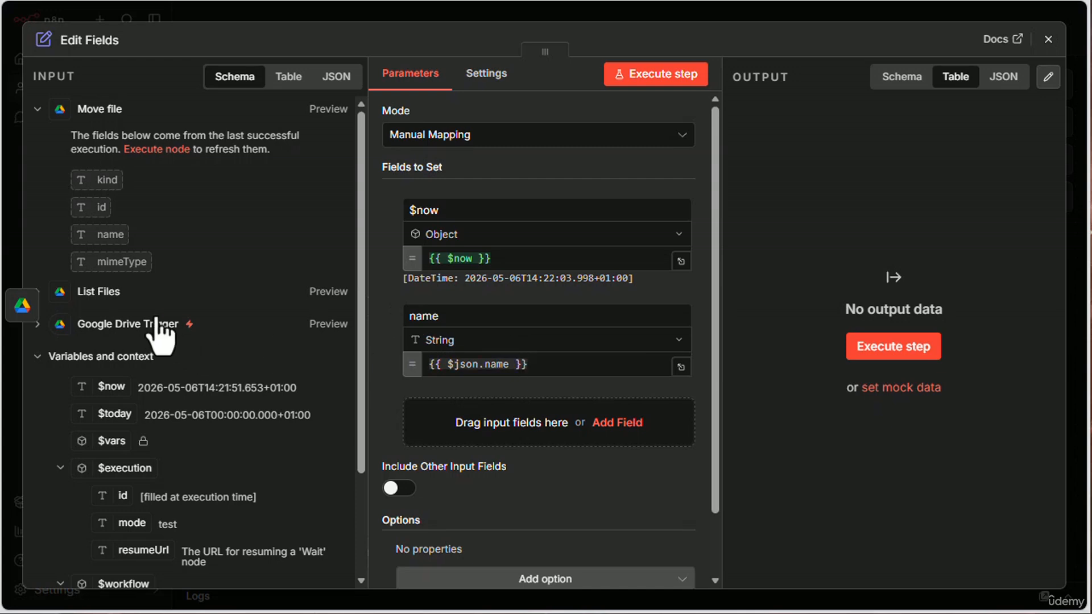
{"action": "left_click_drag", "start_coordinate": [98, 207], "coordinate": [513, 451]}
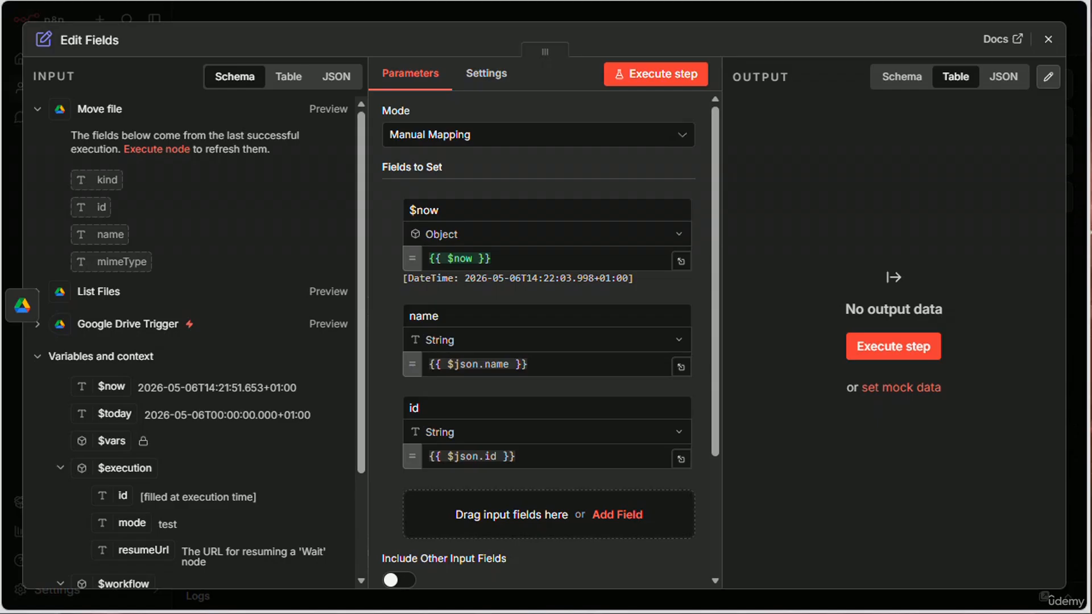
- Map the size value from Google Drive Trigger as a fourth field to set and close the Edit Fields node
{"action": "left_click", "coordinate": [39, 326]}
{"action": "scroll", "coordinate": [239, 253], "scroll_direction": "down", "scroll_amount": 10}
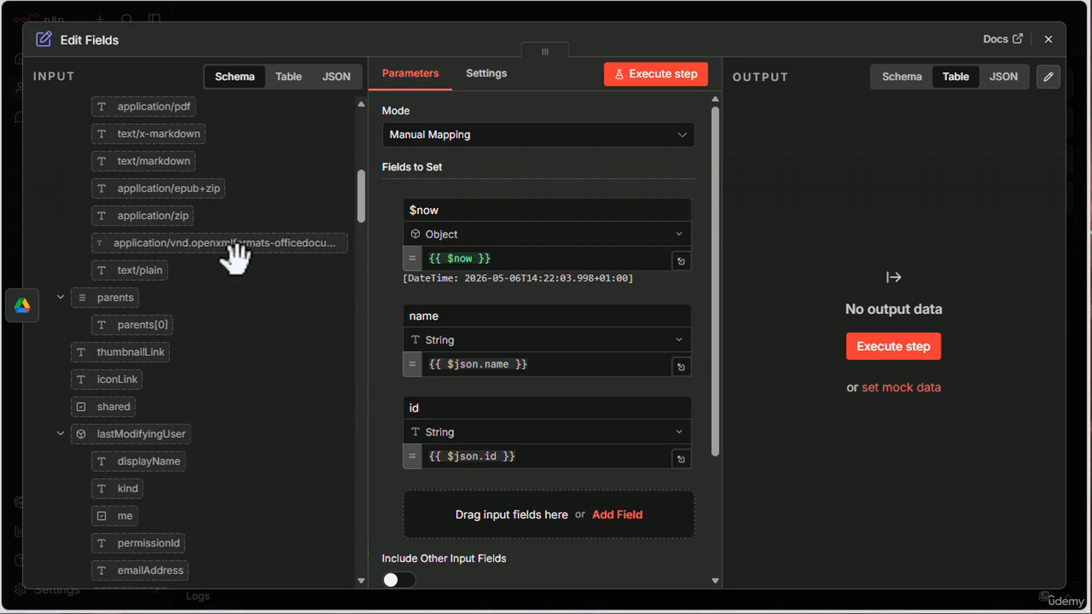
{"action": "scroll", "coordinate": [242, 277], "scroll_direction": "down", "scroll_amount": 8}
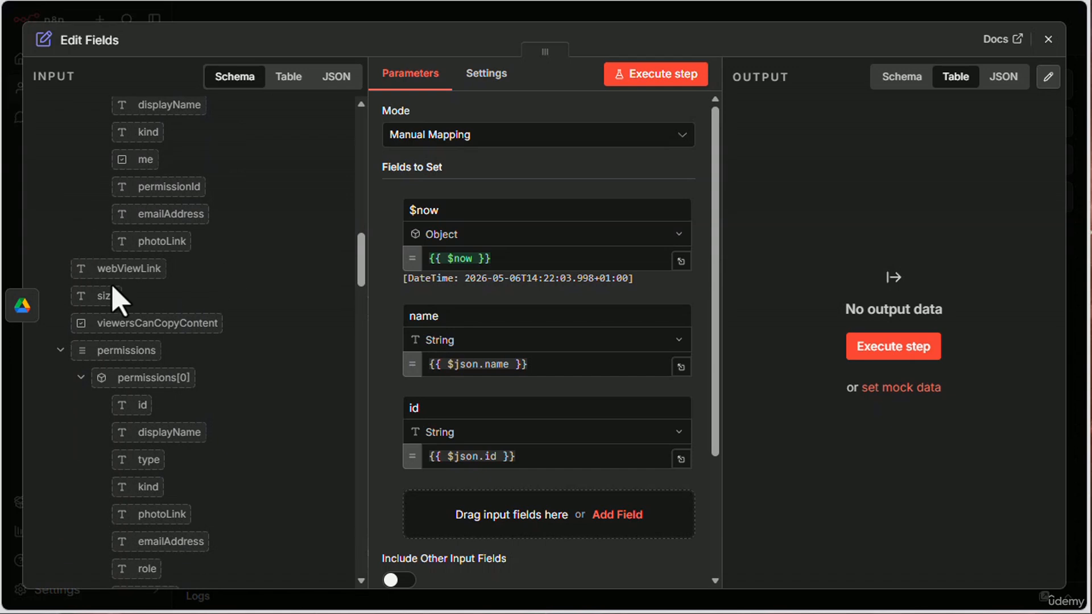
{"action": "left_click_drag", "start_coordinate": [108, 291], "coordinate": [519, 514]}
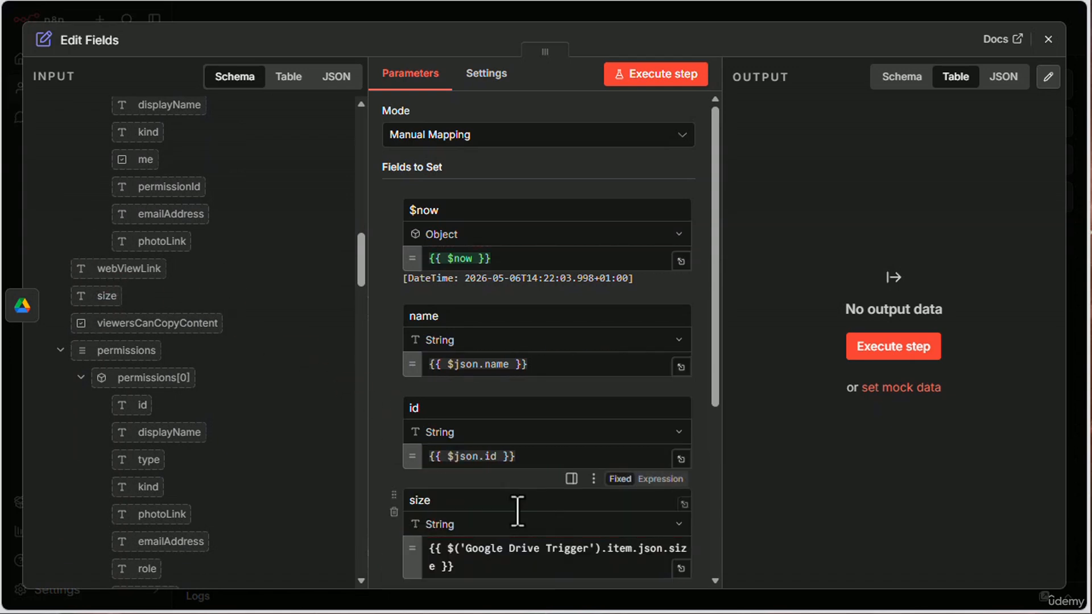
{"action": "scroll", "coordinate": [364, 398], "scroll_direction": "down", "scroll_amount": 6}
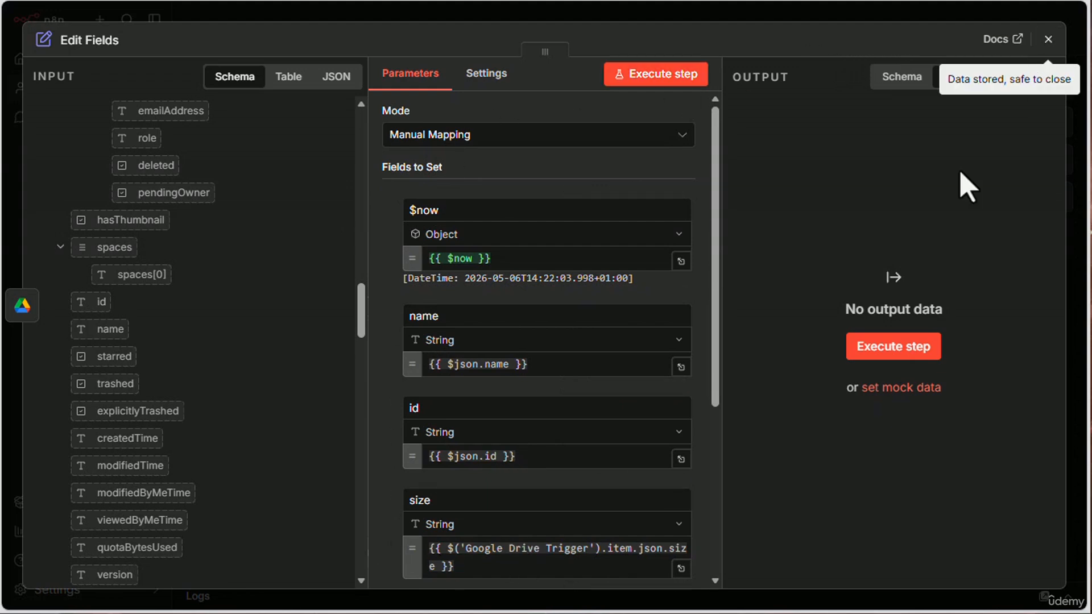
{"action": "scroll", "coordinate": [639, 336], "scroll_direction": "down", "scroll_amount": 5}
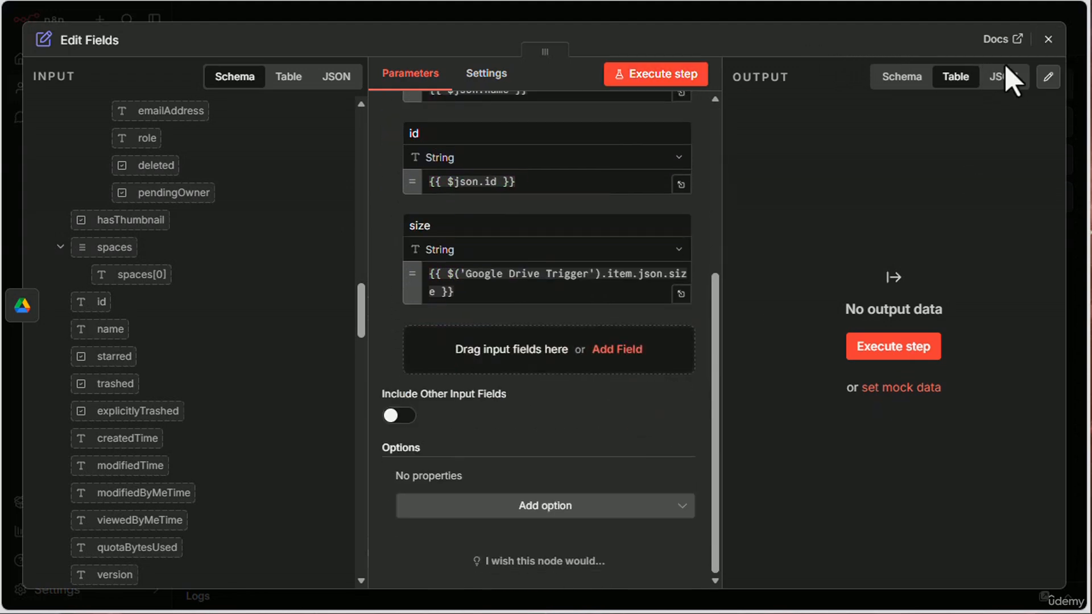
{"action": "left_click", "coordinate": [1049, 39]}
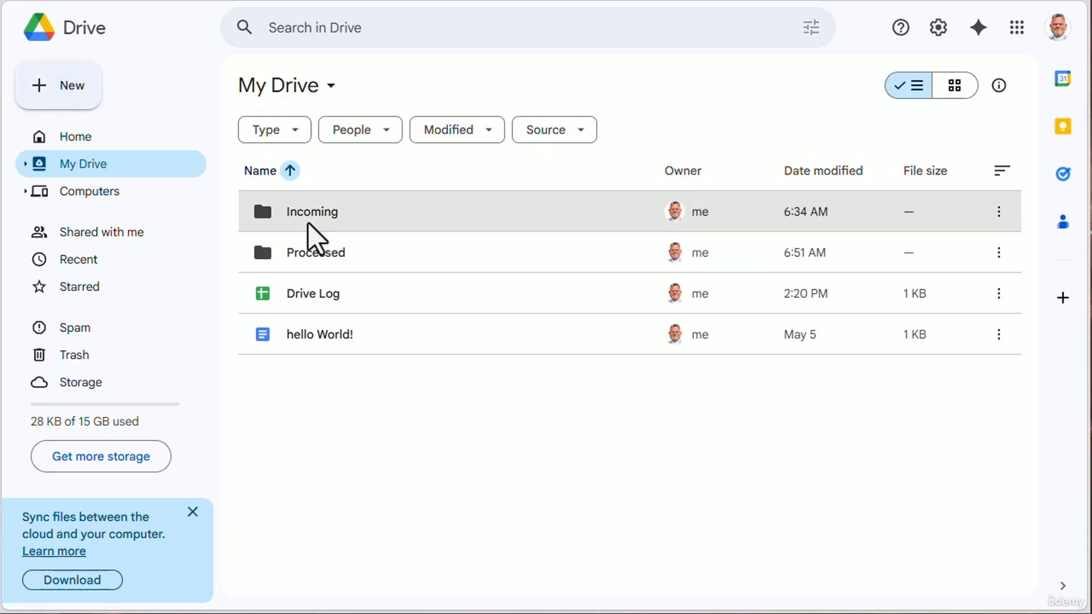
{"action": "double_click", "coordinate": [307, 224]}
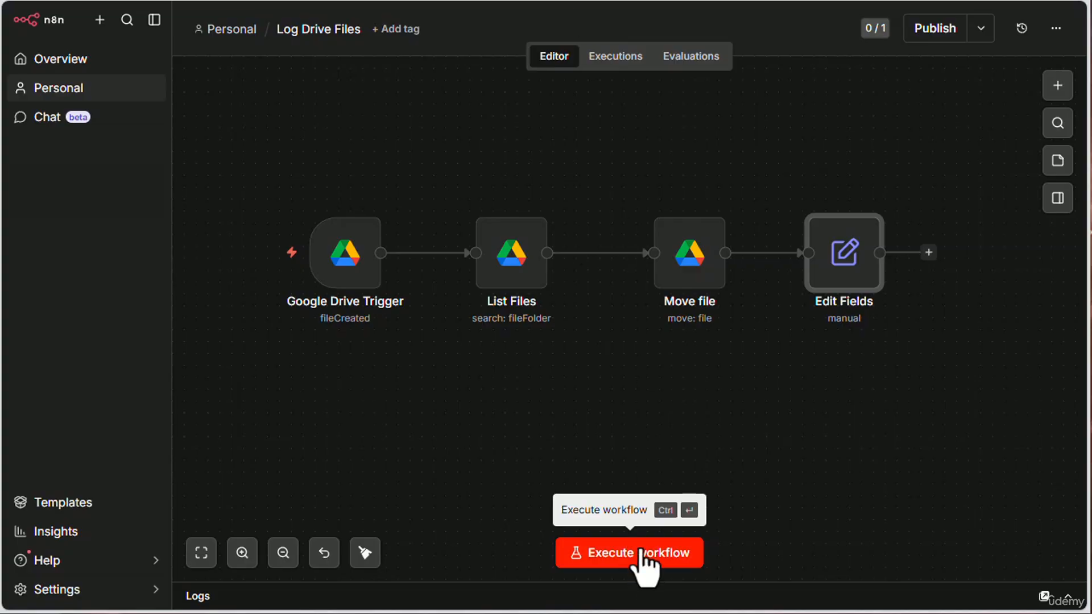
- Test-run the workflow and set the $now field's type to String in the Edit Fields node
{"action": "left_click", "coordinate": [641, 553]}
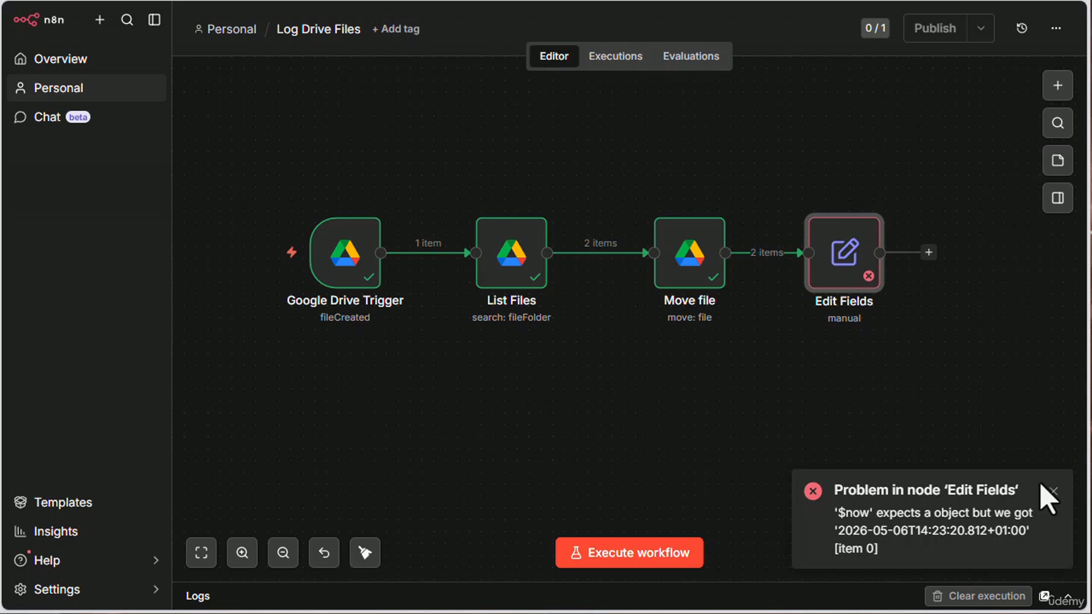
{"action": "left_click", "coordinate": [1054, 492]}
{"action": "double_click", "coordinate": [854, 273]}
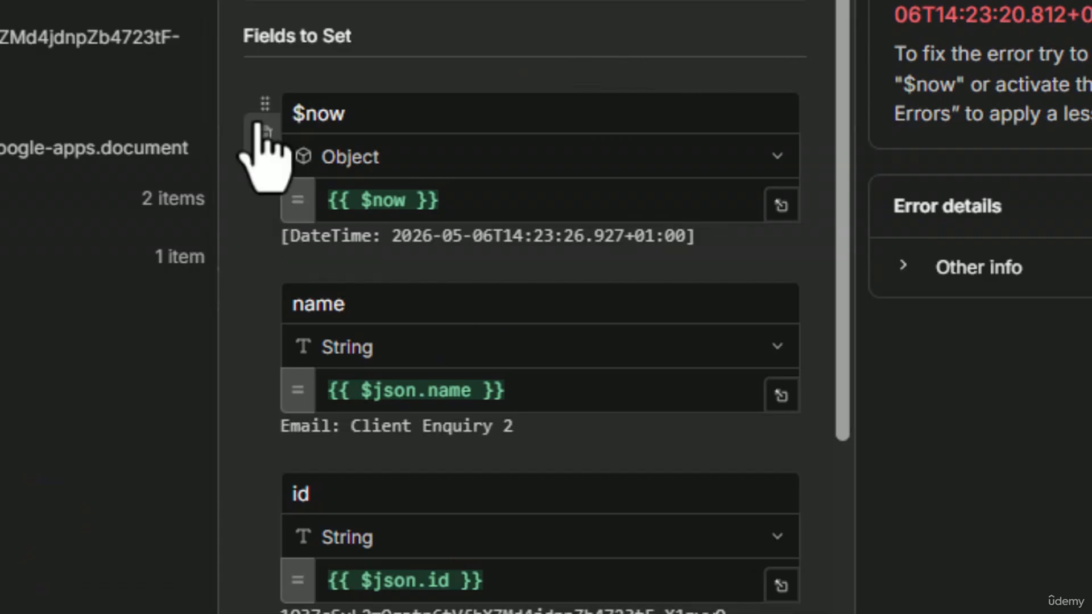
{"action": "left_click", "coordinate": [370, 116]}
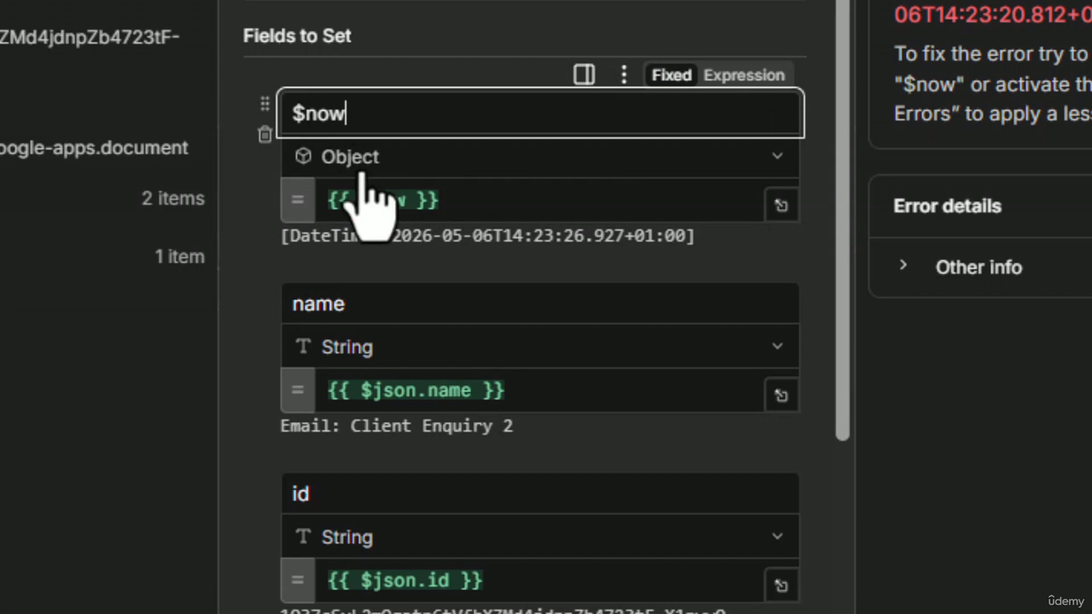
{"action": "left_click", "coordinate": [237, 200]}
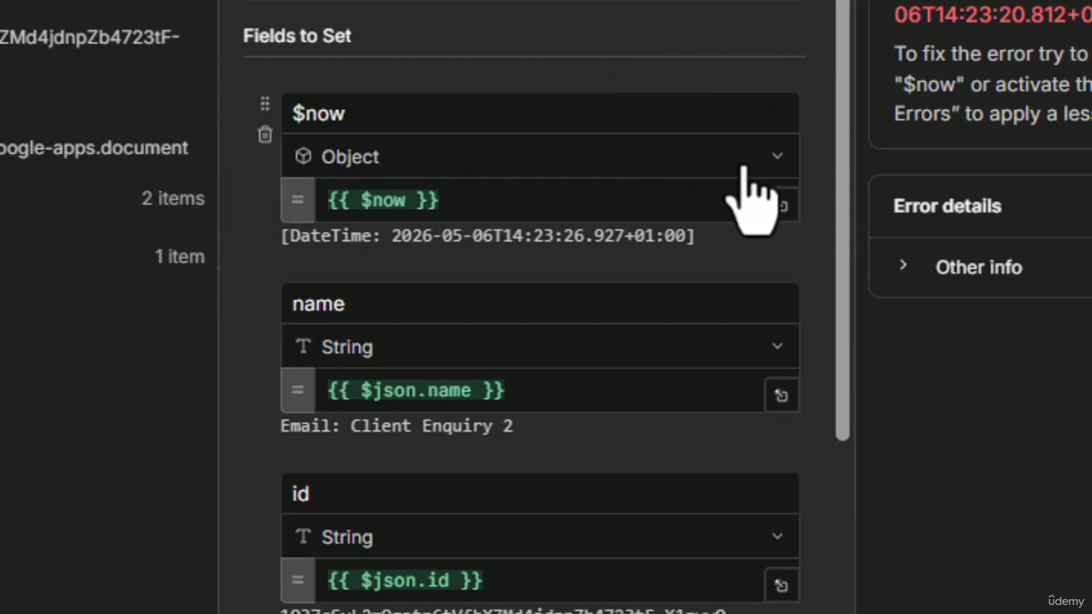
{"action": "left_click", "coordinate": [763, 165]}
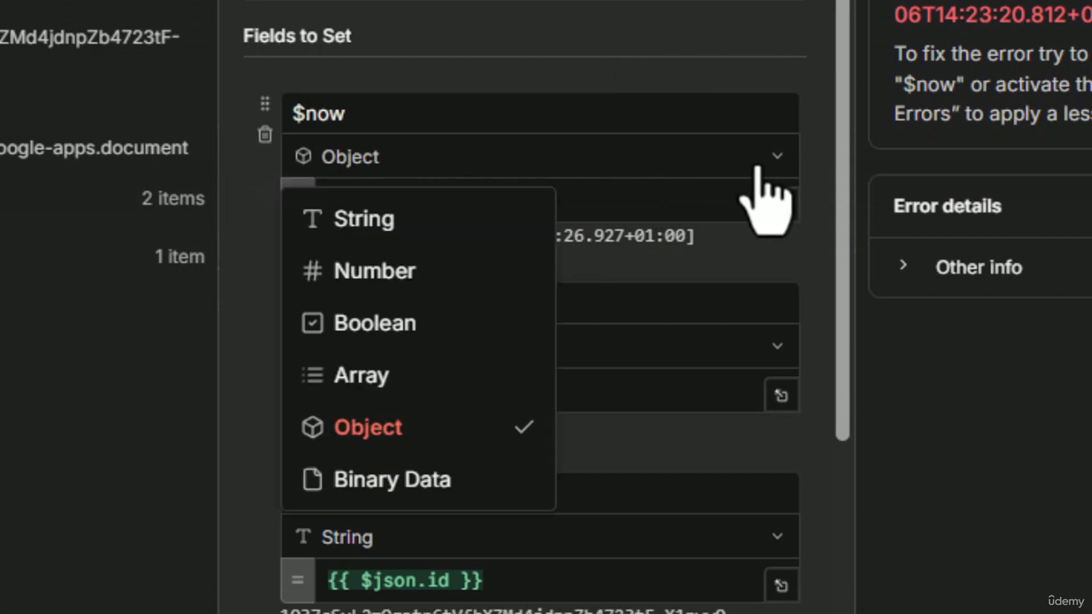
{"action": "left_click", "coordinate": [378, 222]}
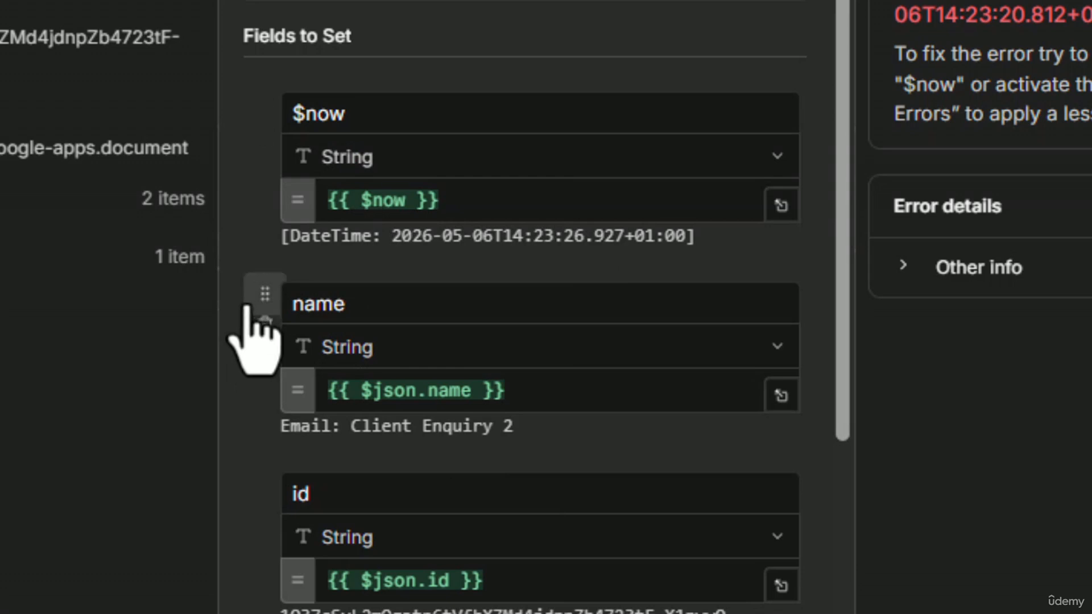
{"action": "mouse_move", "coordinate": [382, 241]}
{"action": "left_mouse_down"}
{"action": "mouse_move", "coordinate": [610, 245]}
{"action": "mouse_move", "coordinate": [627, 264]}
{"action": "mouse_move", "coordinate": [389, 243]}
{"action": "left_mouse_up"}
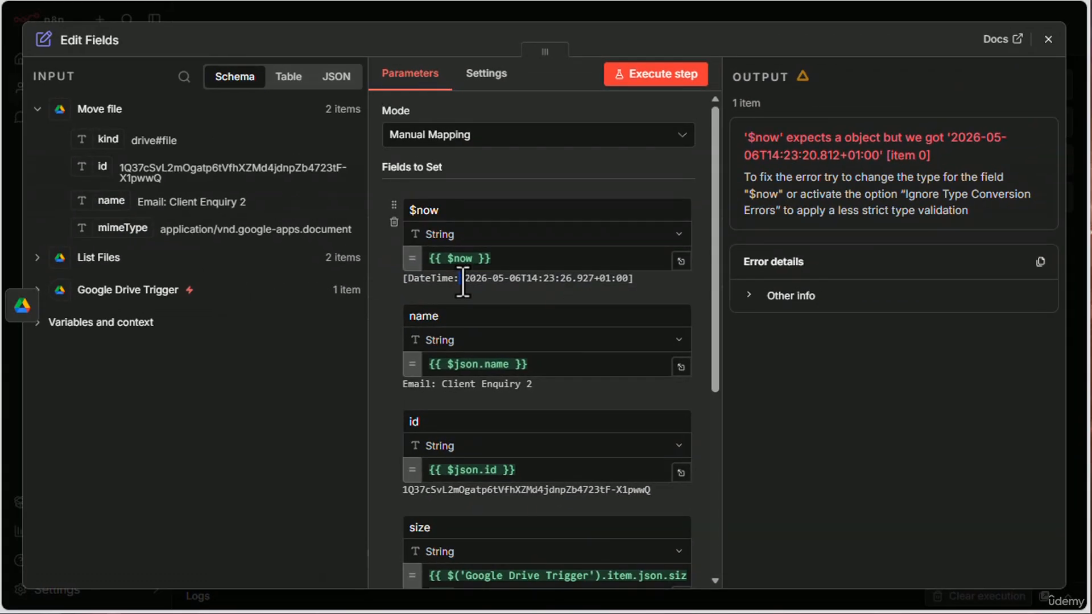
{"action": "left_click", "coordinate": [376, 271]}
{"action": "left_click", "coordinate": [1049, 39]}
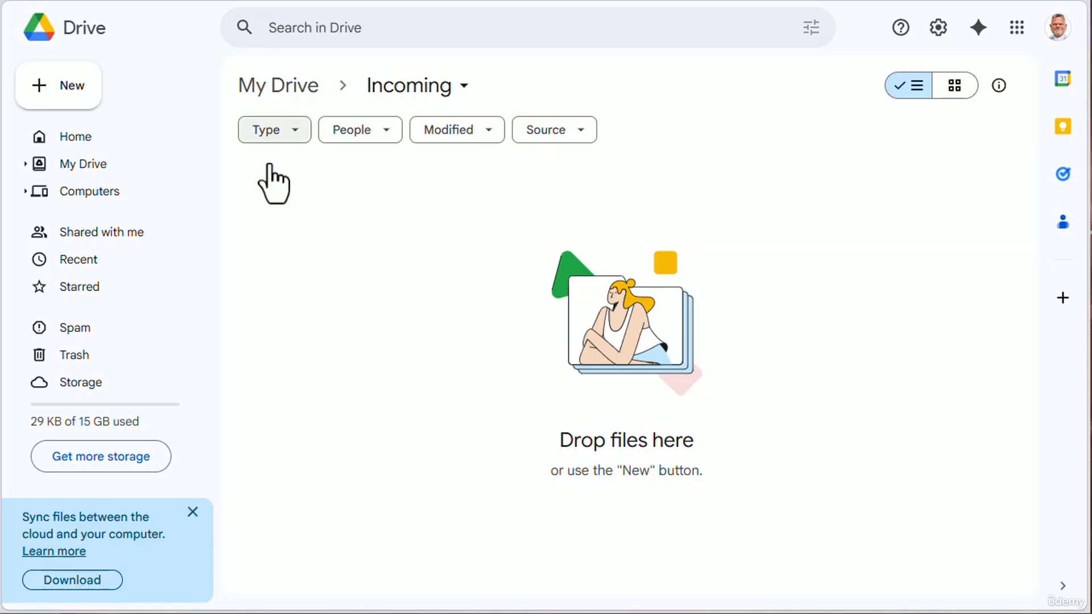
- Switch to Google Drive, move Email: Client Enquiry 4 from the Processed folder to Incoming, and open the Incoming folder
{"action": "left_click", "coordinate": [293, 79]}
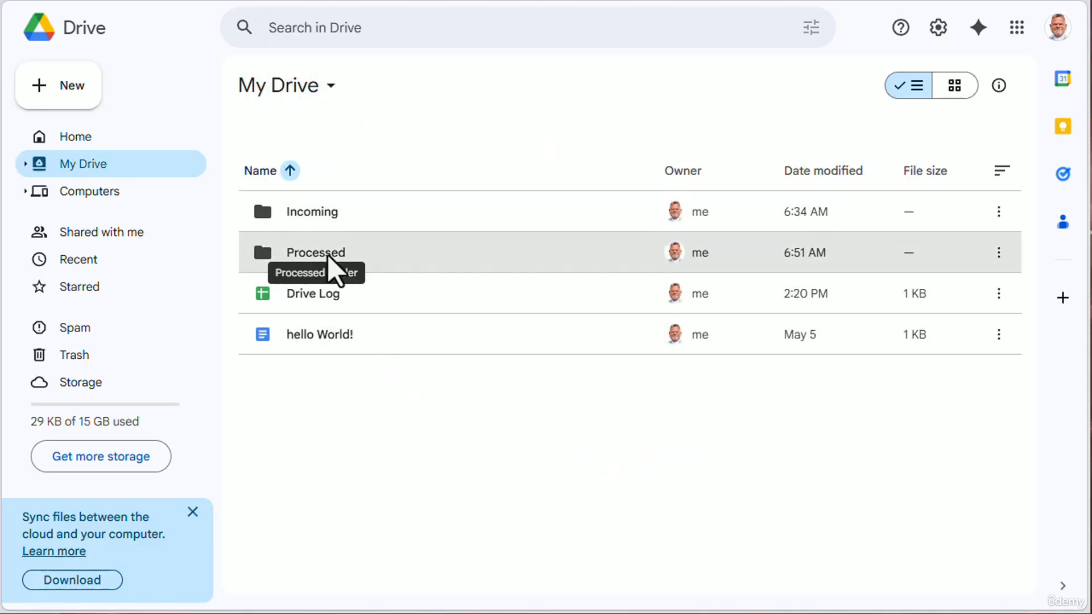
{"action": "double_click", "coordinate": [302, 252]}
{"action": "left_click", "coordinate": [999, 334]}
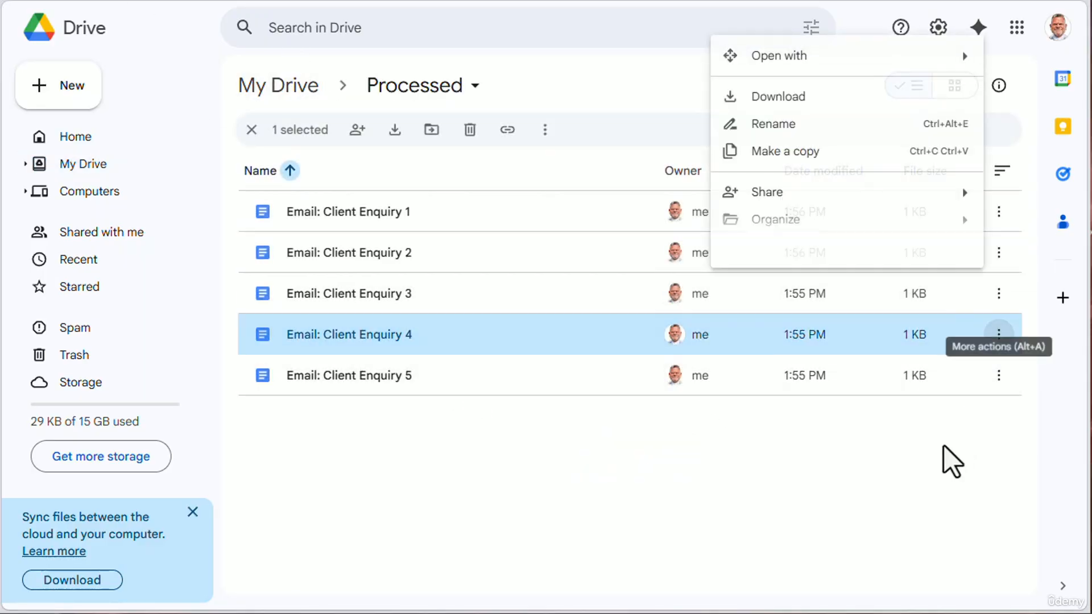
{"action": "mouse_move", "coordinate": [795, 246]}
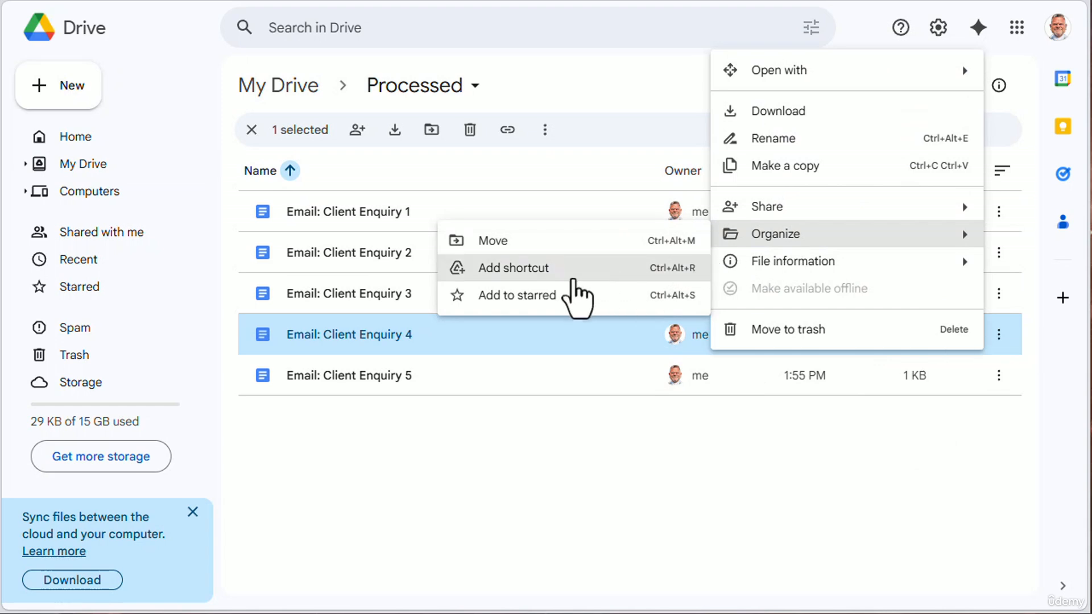
{"action": "left_click", "coordinate": [526, 241]}
{"action": "left_click", "coordinate": [334, 235]}
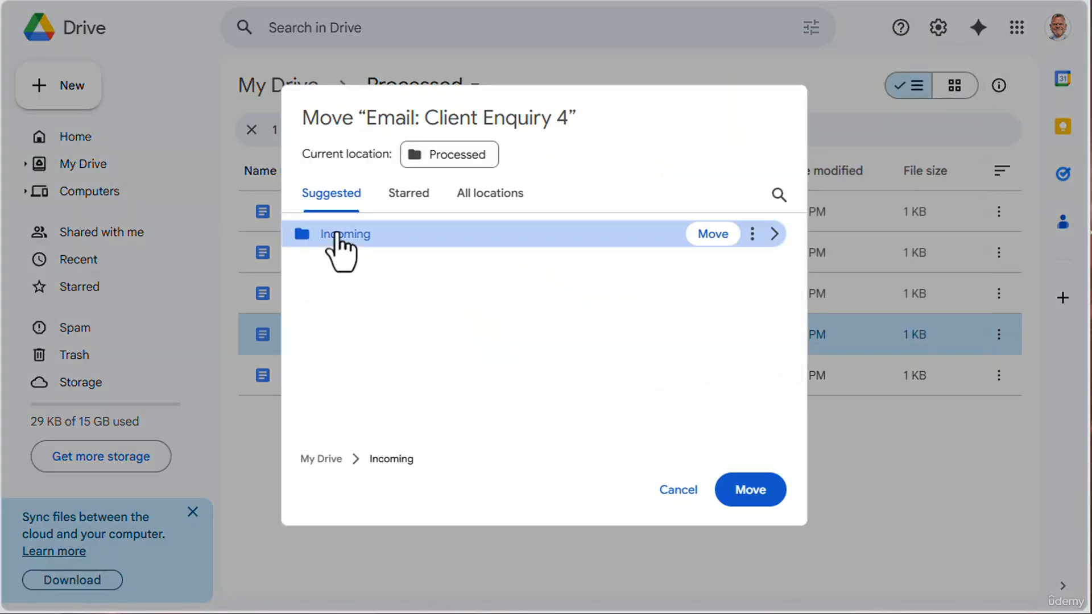
{"action": "left_click", "coordinate": [765, 492]}
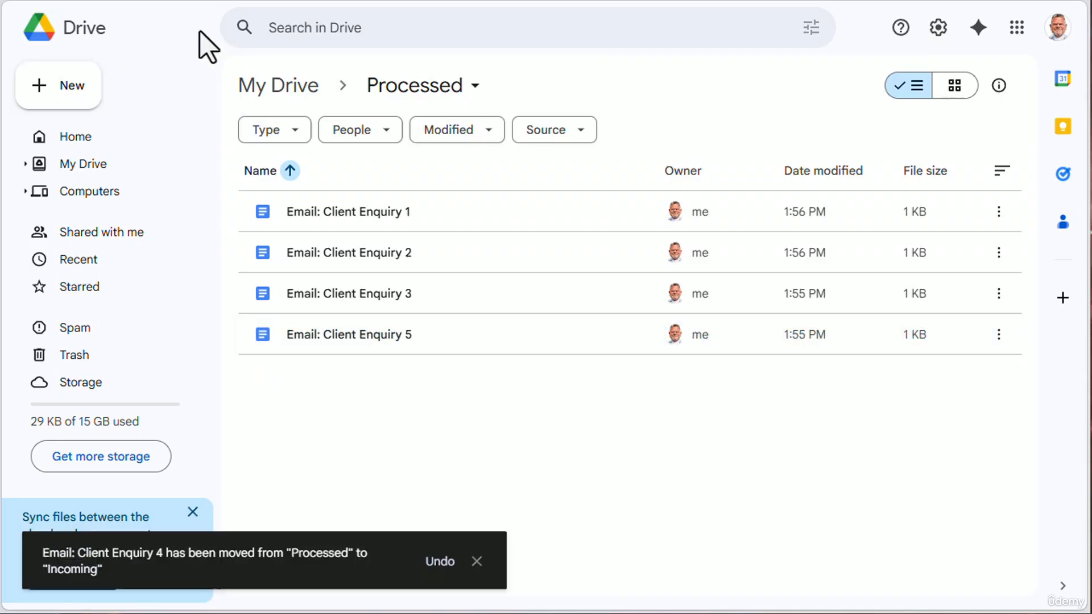
{"action": "left_click", "coordinate": [278, 92]}
{"action": "double_click", "coordinate": [302, 216]}
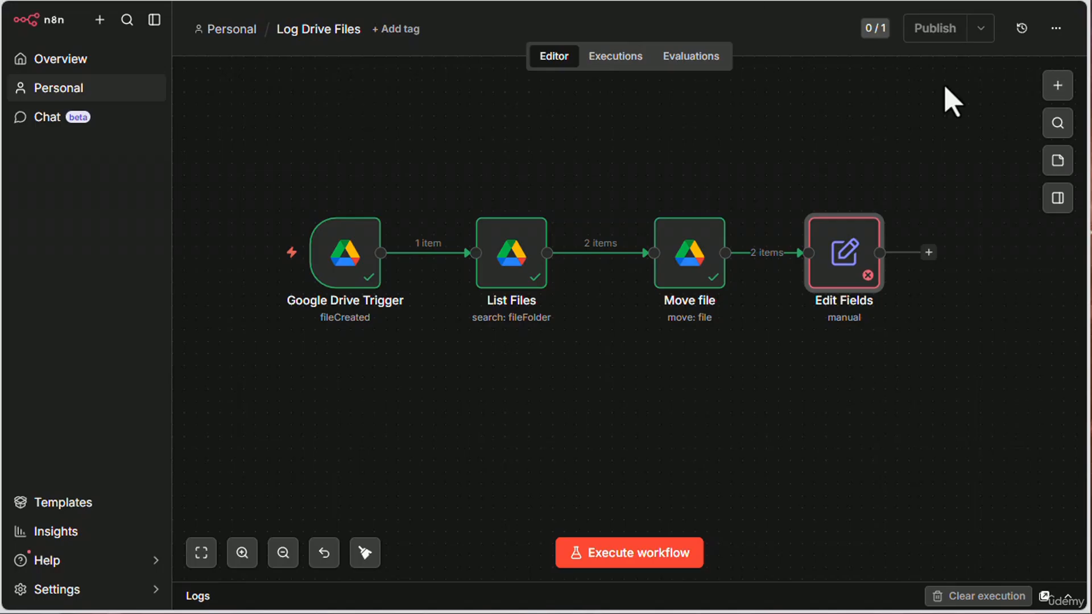
- Switch to n8n, execute the workflow and review the $now, name, id and size values in the Edit Fields output
{"action": "left_click", "coordinate": [645, 554]}
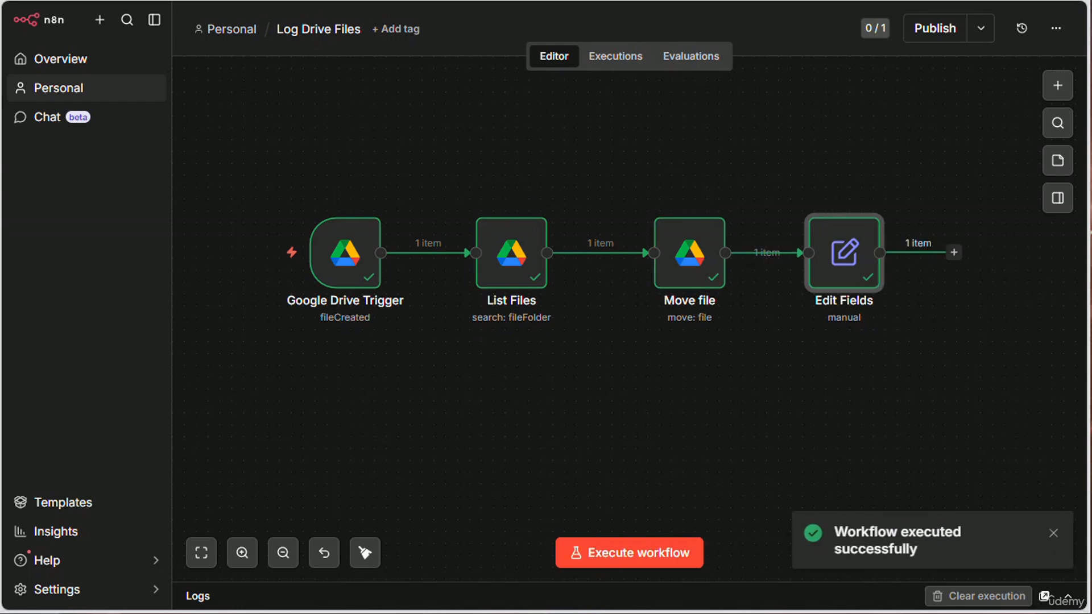
{"action": "double_click", "coordinate": [834, 246]}
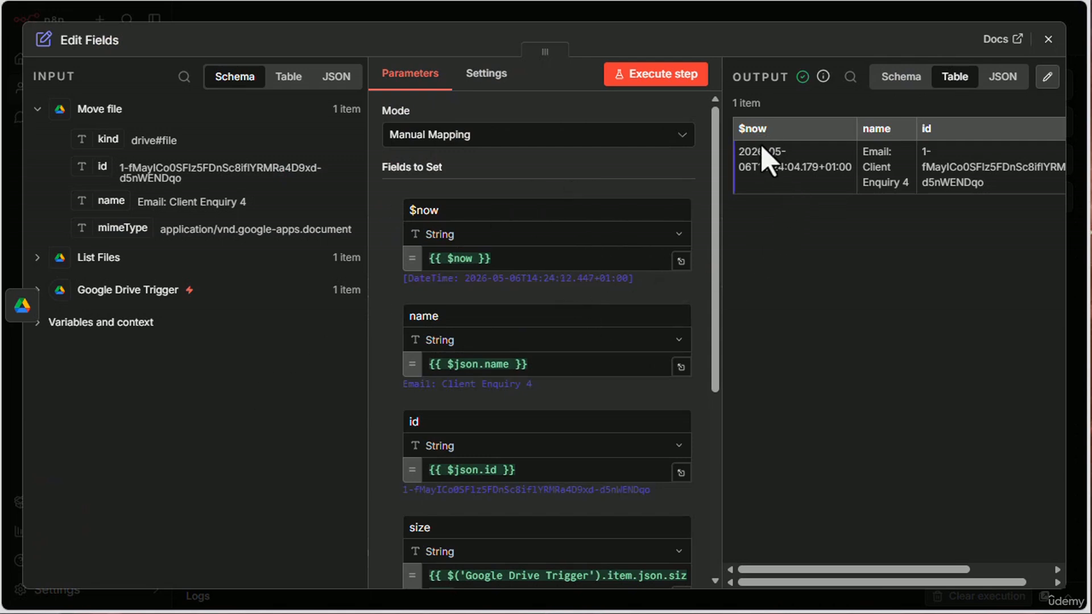
{"action": "left_click_drag", "start_coordinate": [738, 150], "coordinate": [845, 168]}
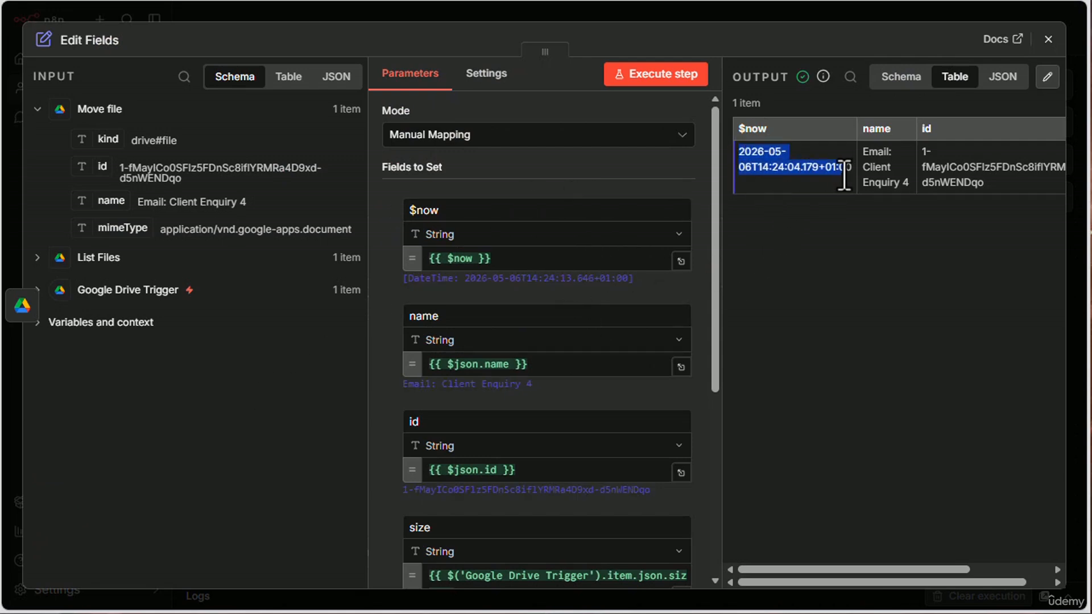
{"action": "left_click_drag", "start_coordinate": [922, 570], "coordinate": [1001, 569]}
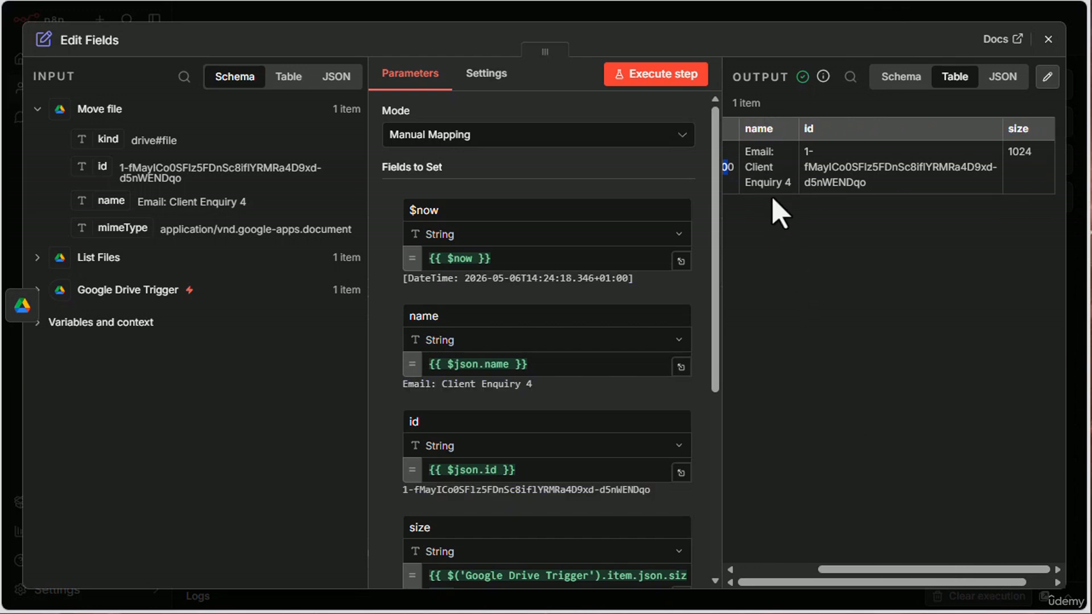
{"action": "left_click_drag", "start_coordinate": [805, 149], "coordinate": [895, 186]}
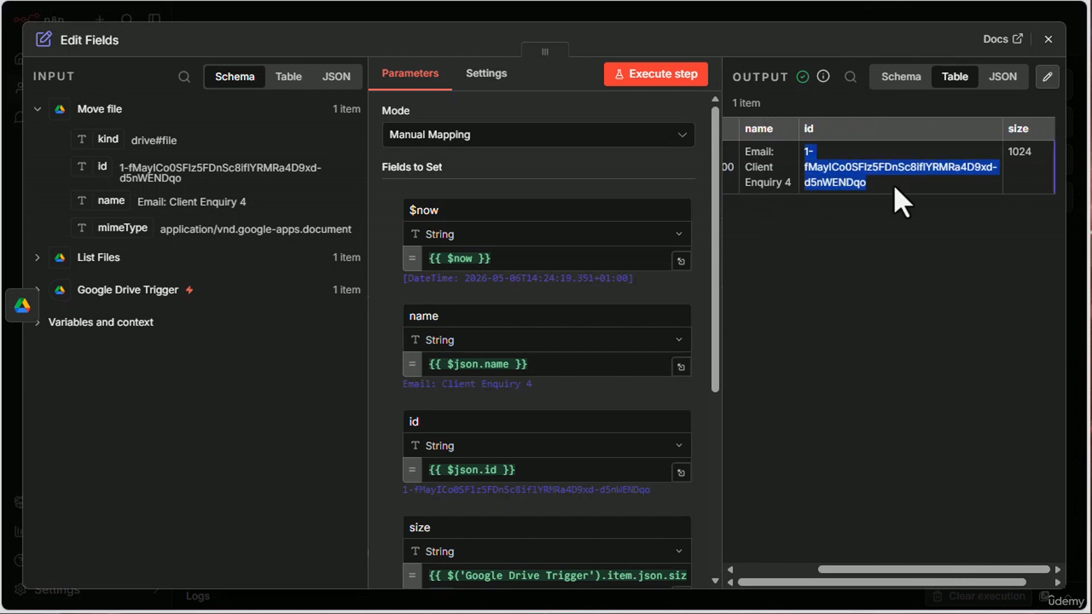
{"action": "double_click", "coordinate": [1021, 152]}
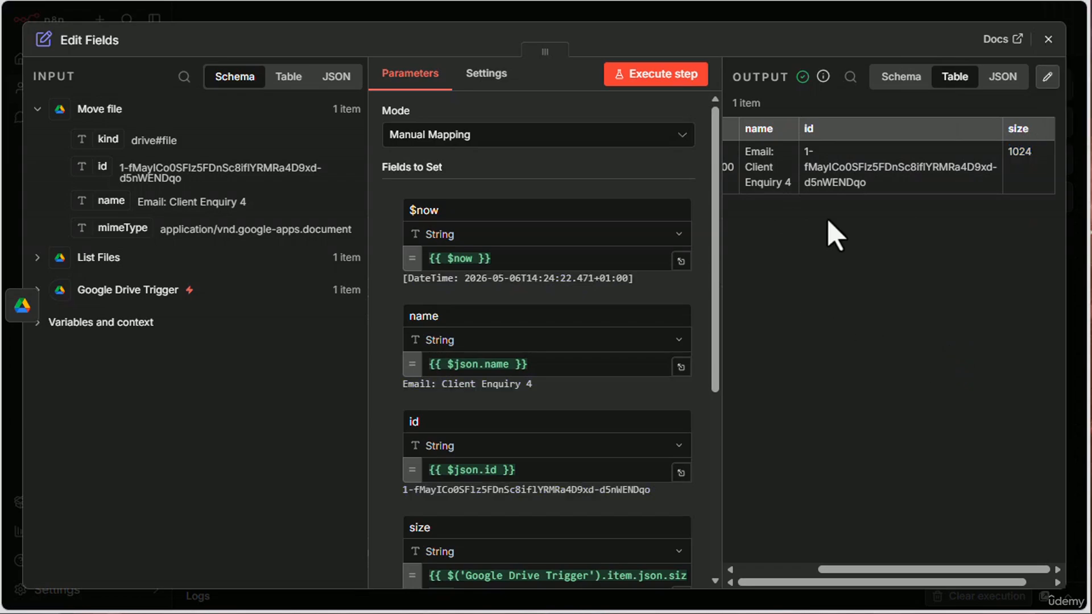
{"action": "left_click", "coordinate": [1048, 39]}
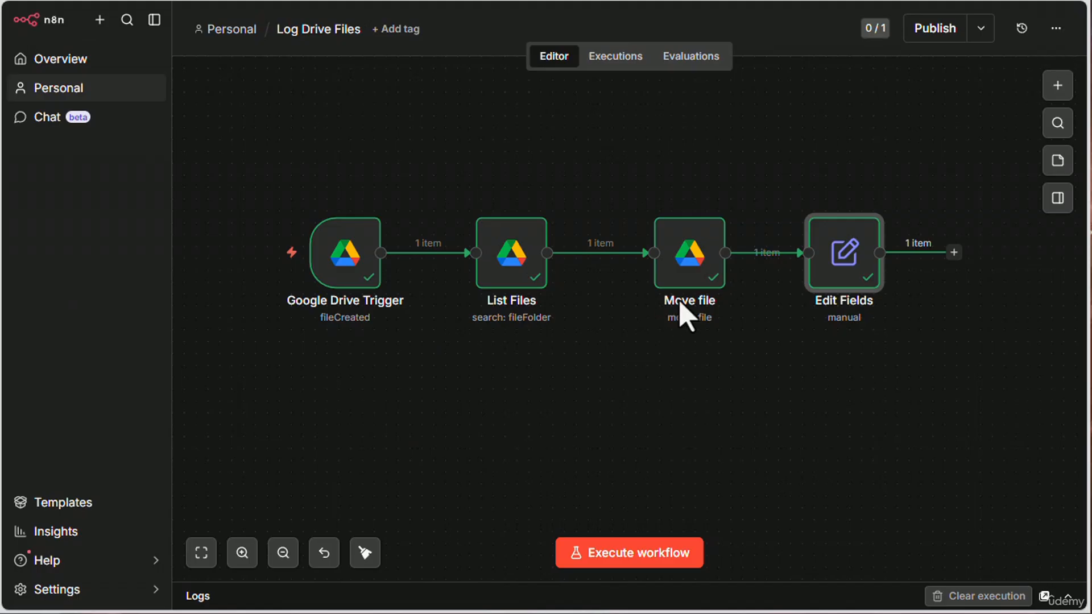
- Check the column headers in the Drive Log spreadsheet and add a Google Sheets Append or update row in sheet node after Edit Fields
{"action": "left_click", "coordinate": [290, 0]}
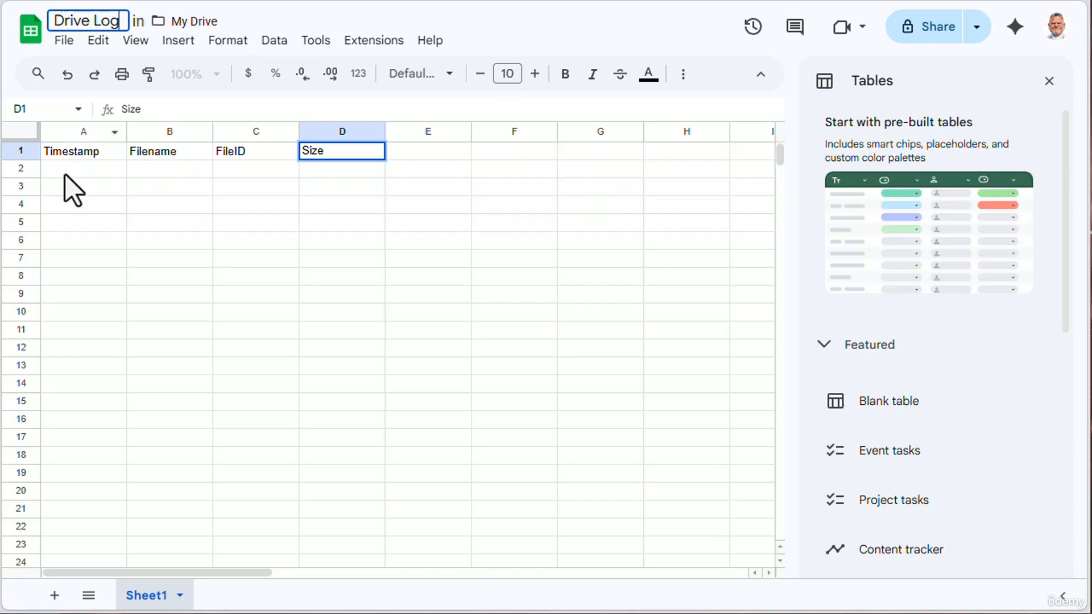
{"action": "key", "text": "ctrl+shift+Tab"}
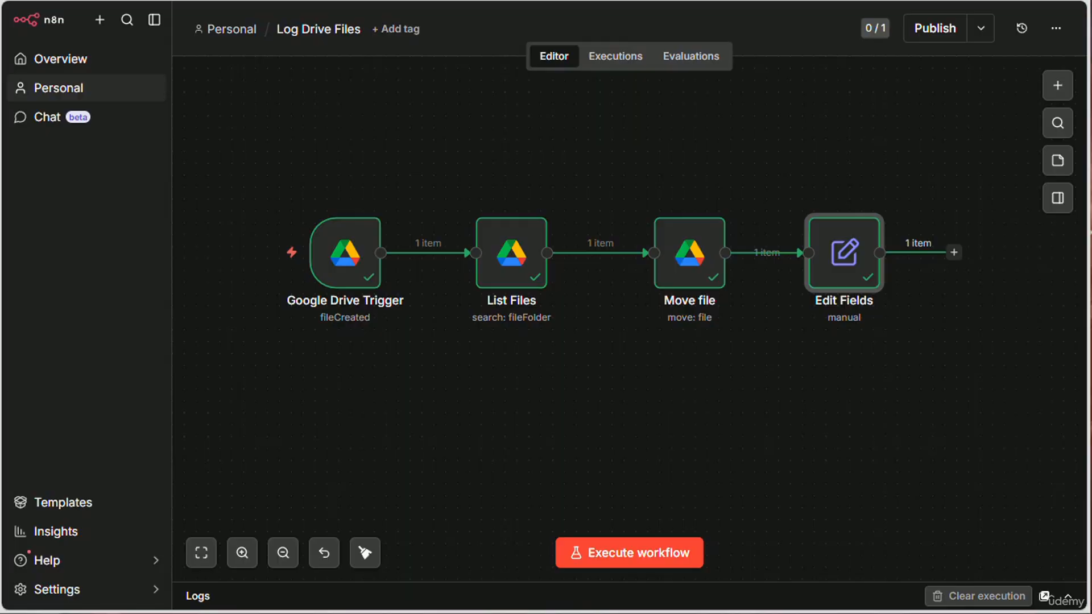
{"action": "left_click", "coordinate": [954, 252]}
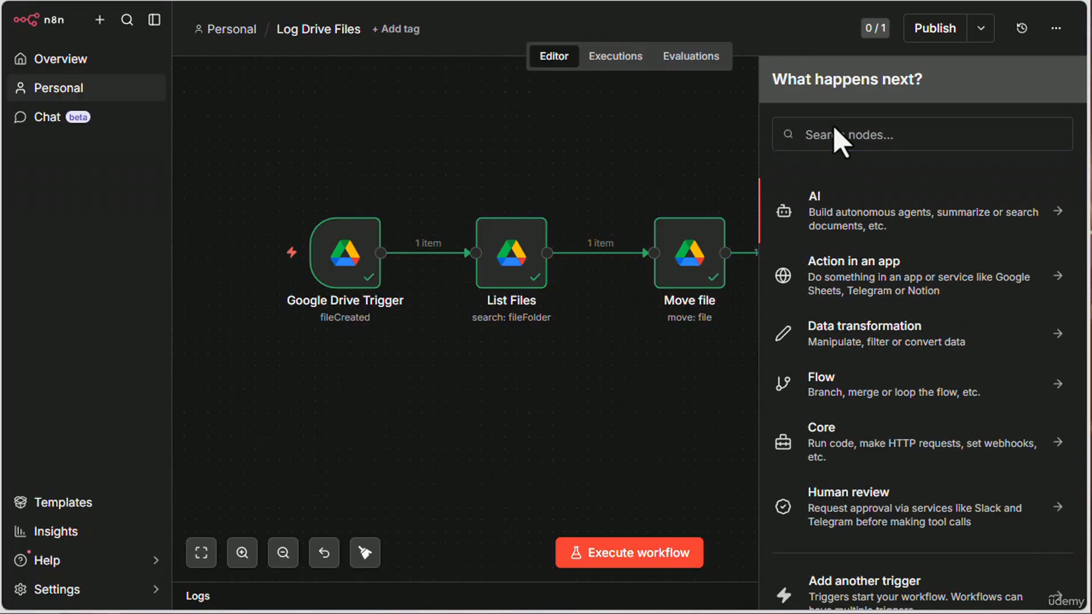
{"action": "type", "text": "shee"}
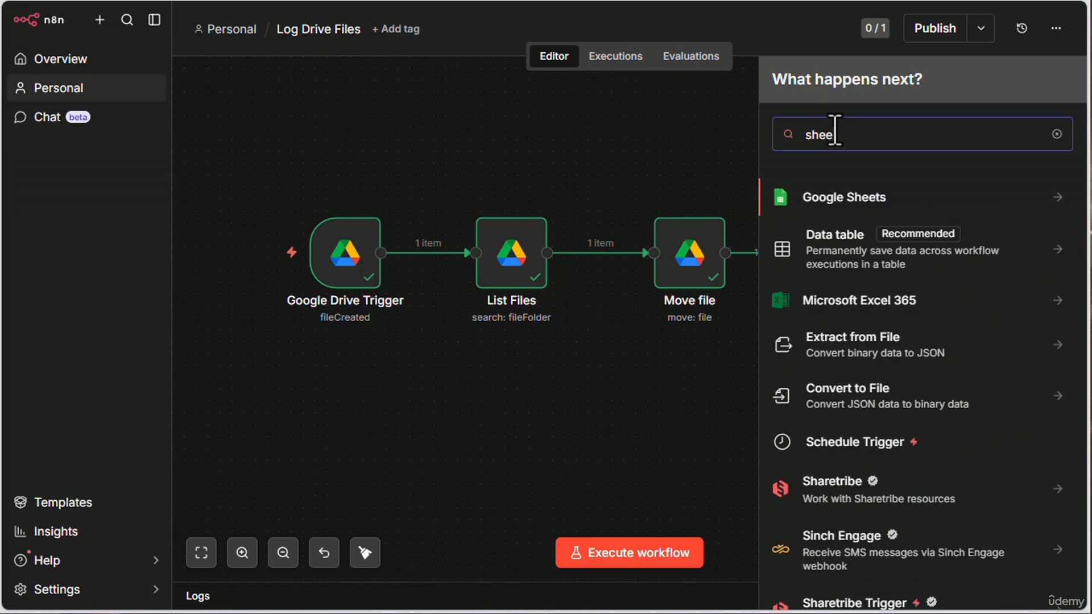
{"action": "left_click", "coordinate": [849, 200]}
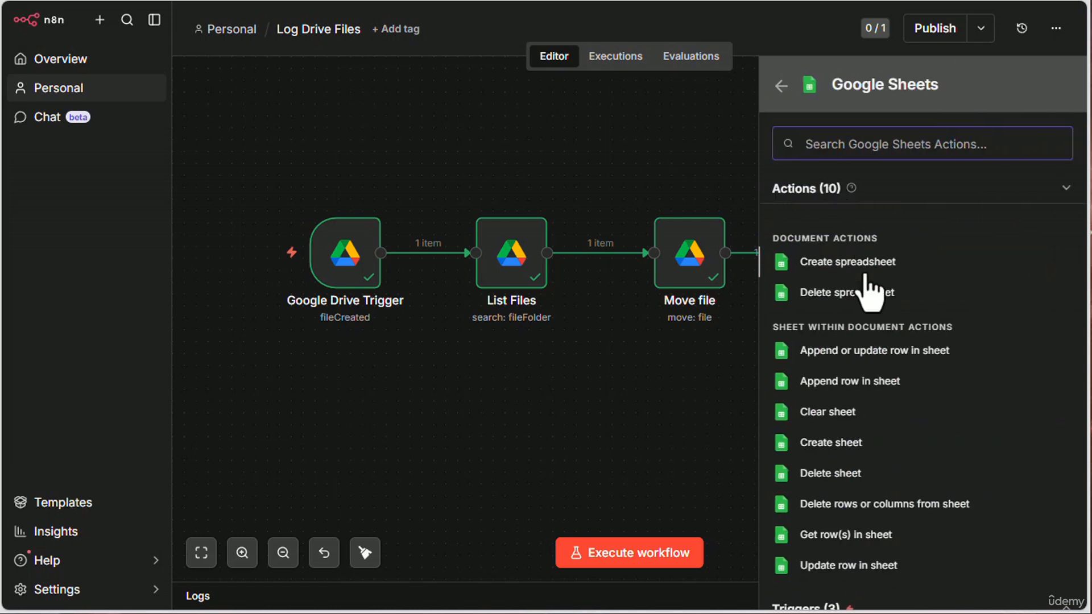
{"action": "left_click", "coordinate": [868, 351]}
- Select the Google Sheets account credential and the Sheet Within Document resource for the Google Sheets node
{"action": "left_click", "coordinate": [536, 136]}
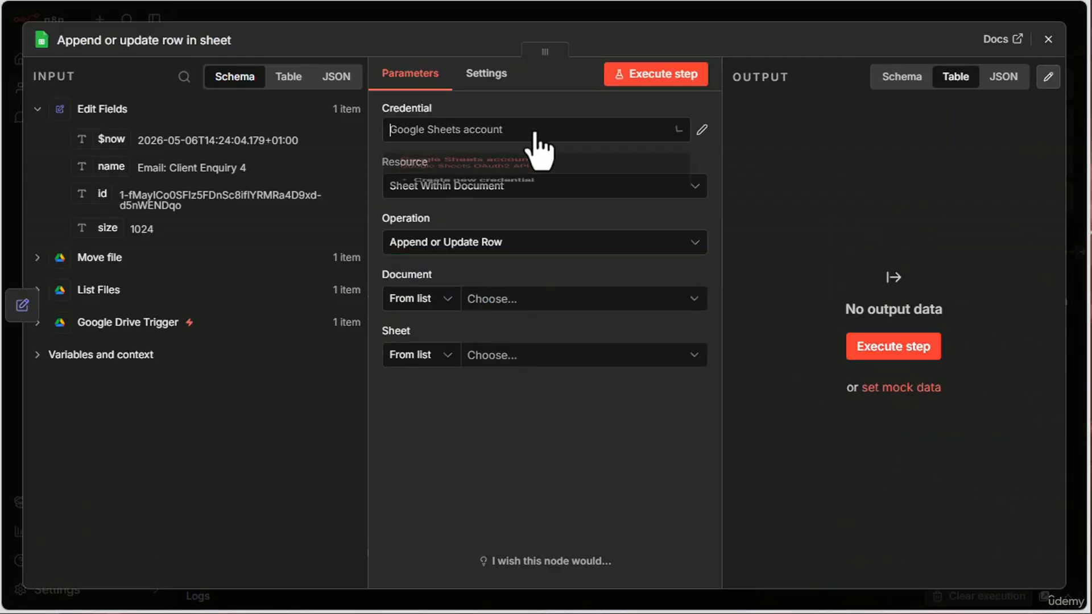
{"action": "left_click", "coordinate": [516, 174]}
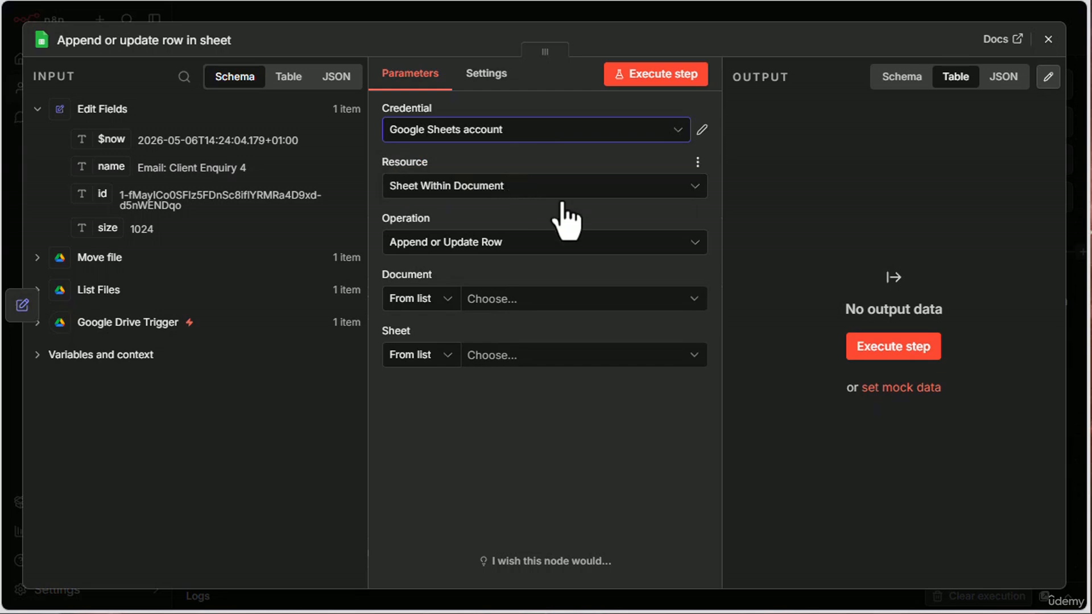
{"action": "left_click", "coordinate": [553, 190]}
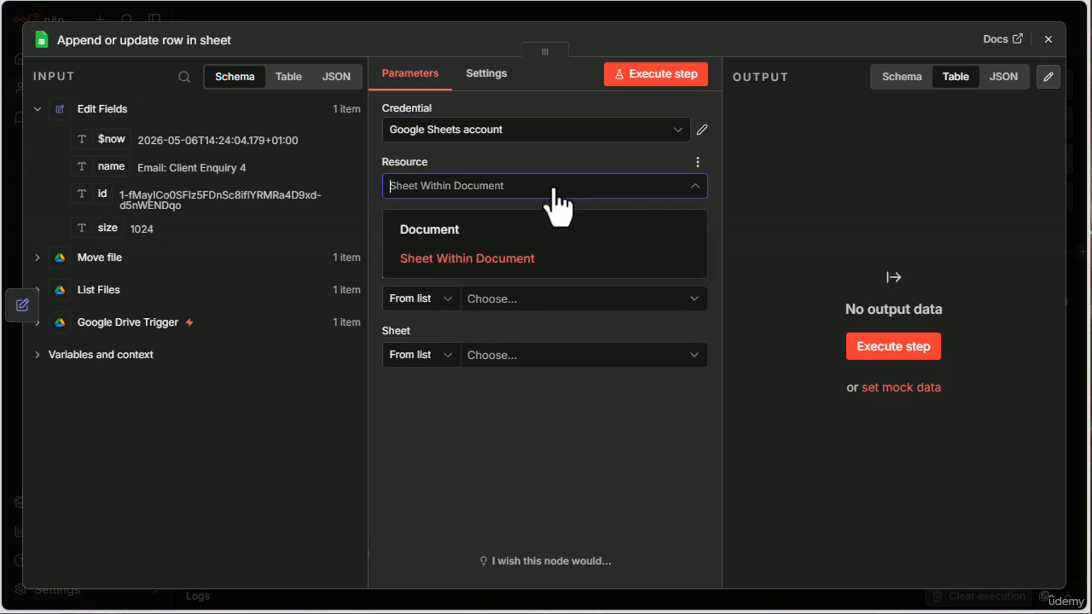
{"action": "left_click", "coordinate": [464, 259]}
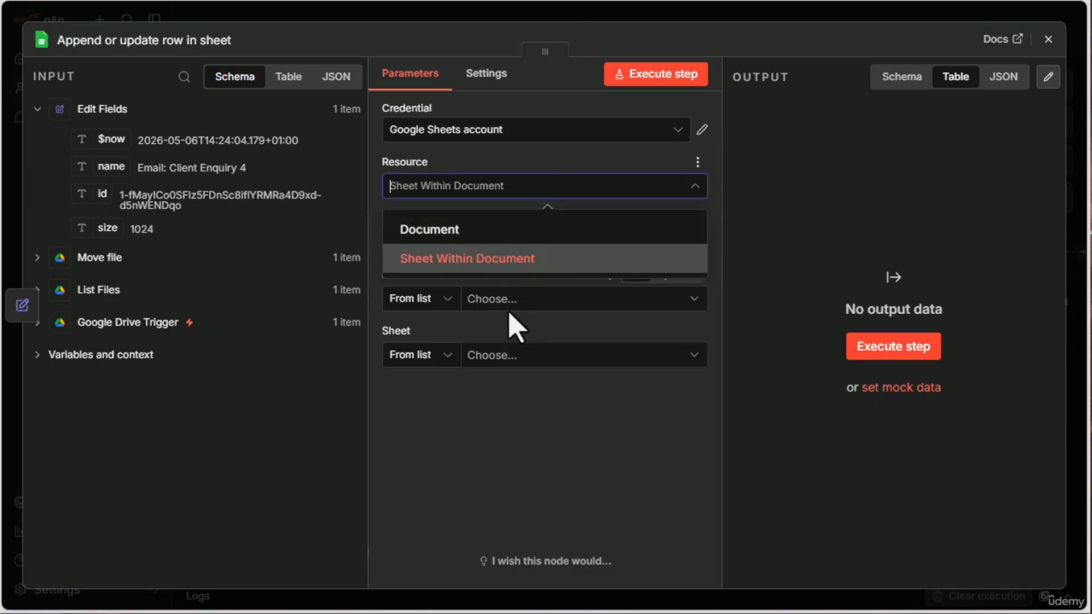
{"action": "left_click", "coordinate": [455, 255]}
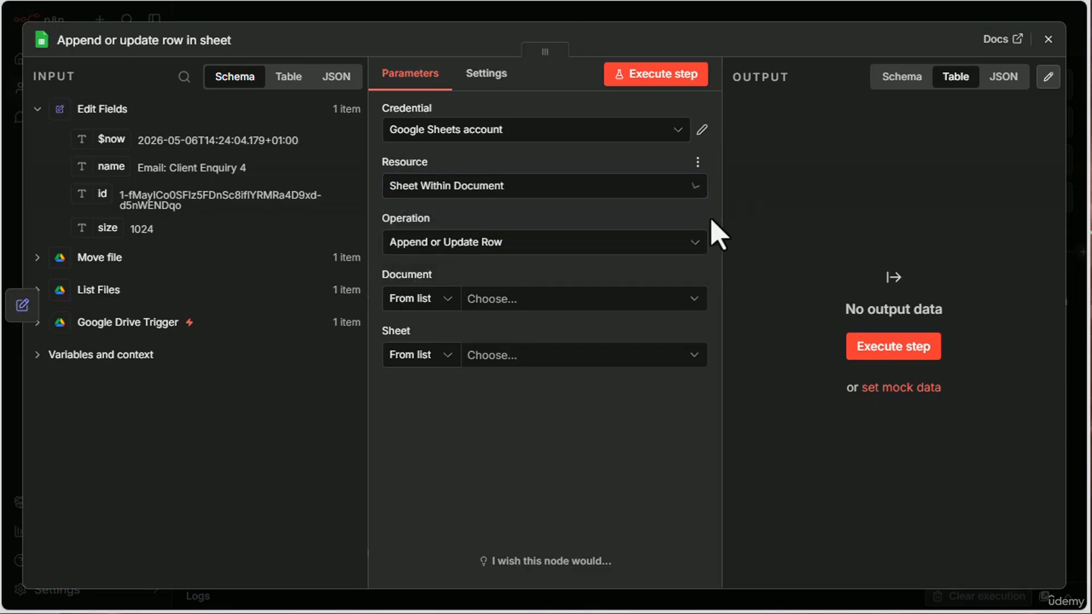
- Set the Google Sheets node's operation to Append Row and choose Drive Log as its document
{"action": "left_click", "coordinate": [450, 241]}
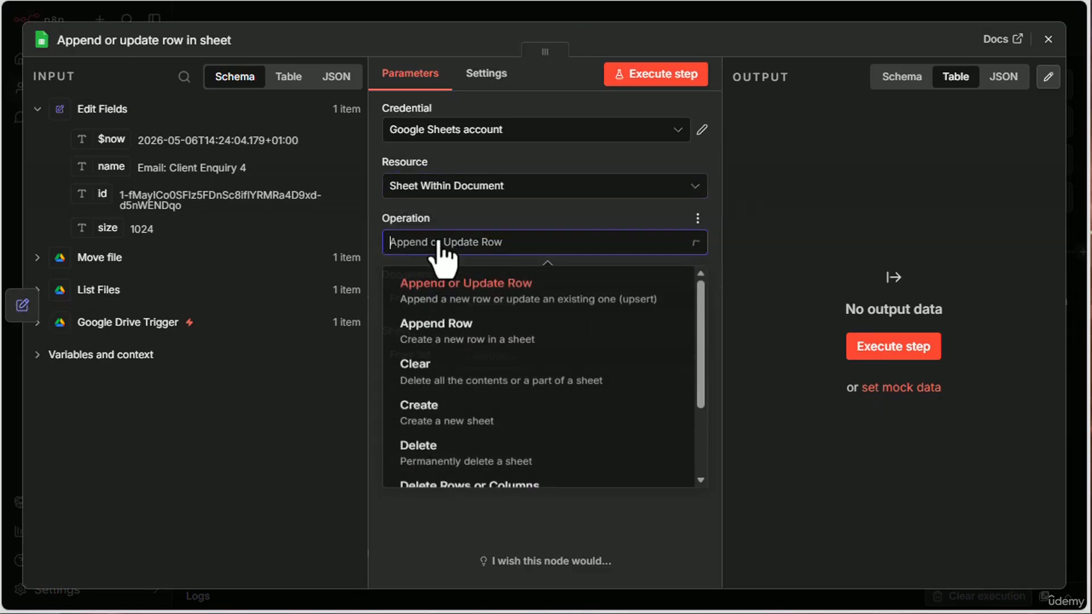
{"action": "left_click", "coordinate": [462, 340]}
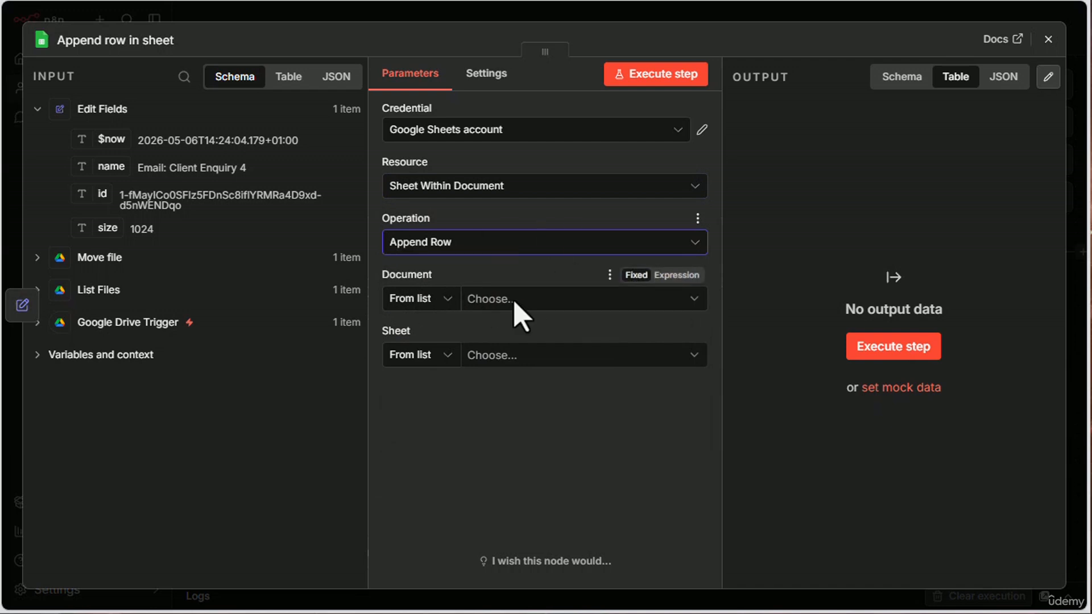
{"action": "left_click", "coordinate": [537, 301]}
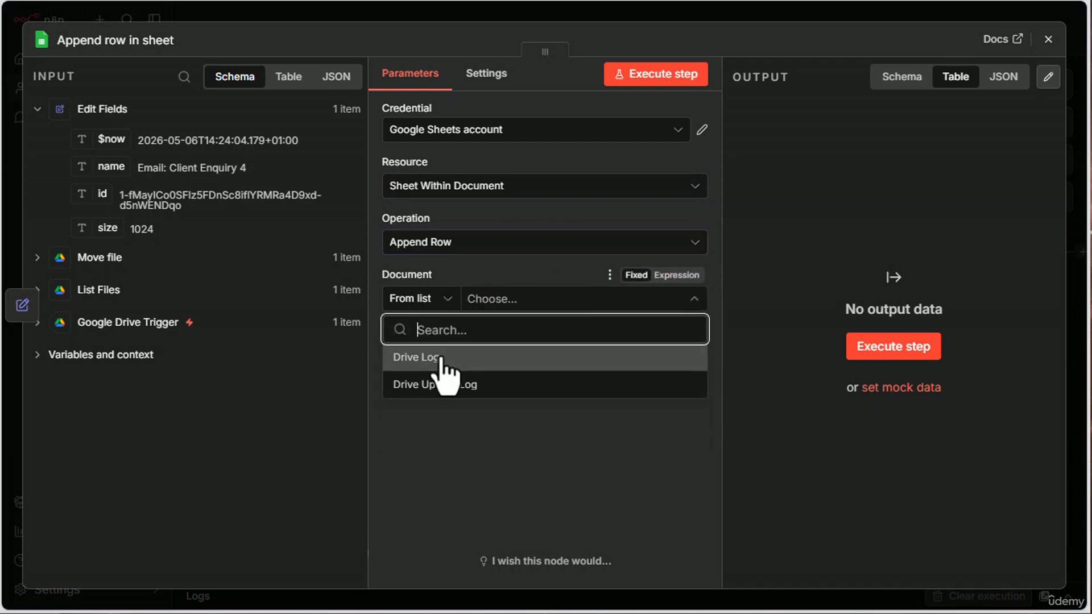
{"action": "left_click", "coordinate": [406, 358]}
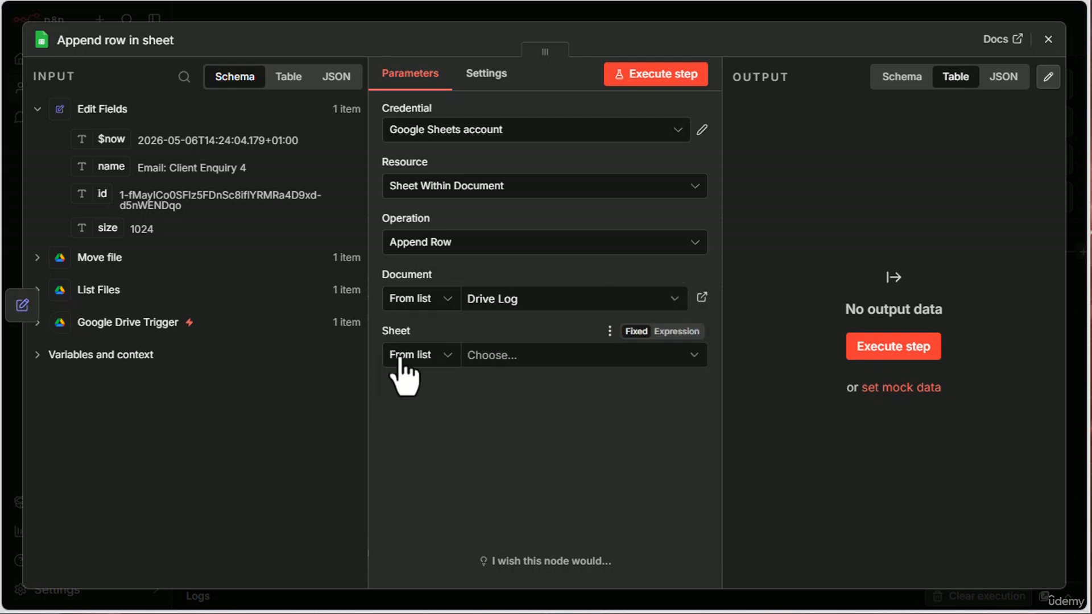
- Choose Sheet1 as the target sheet and, after committing the Size header in the Drive Log spreadsheet, refresh the node's column list
{"action": "left_click", "coordinate": [534, 359]}
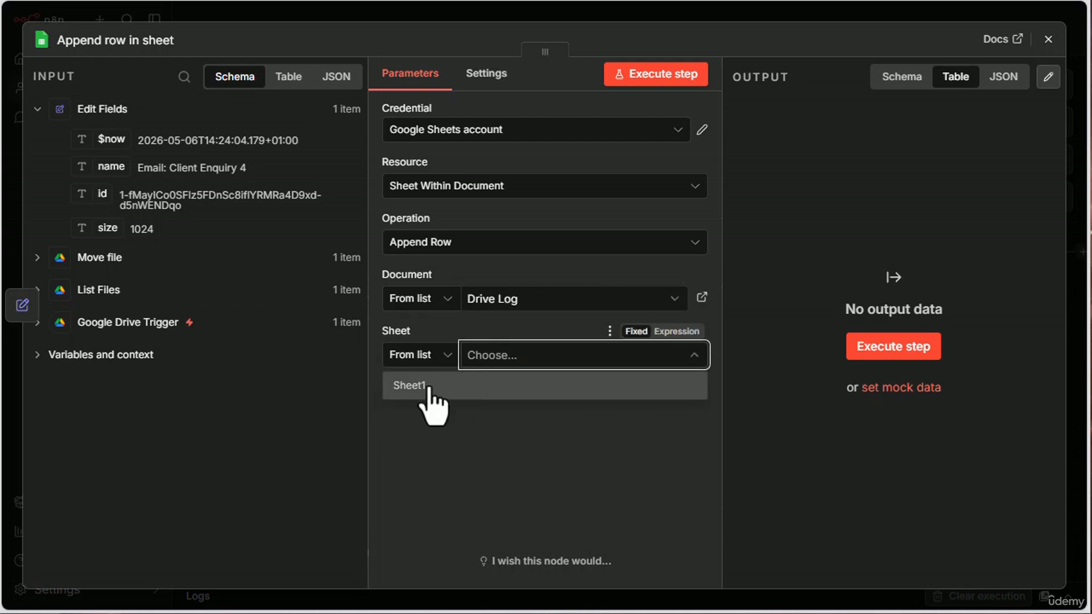
{"action": "left_click", "coordinate": [417, 387]}
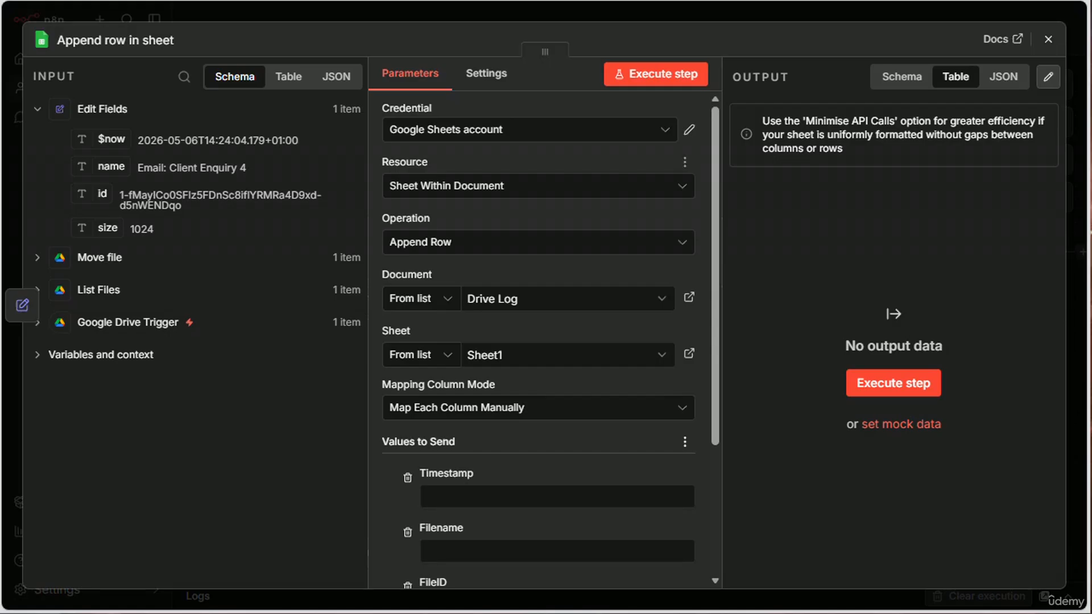
{"action": "left_click_drag", "start_coordinate": [720, 333], "coordinate": [711, 513]}
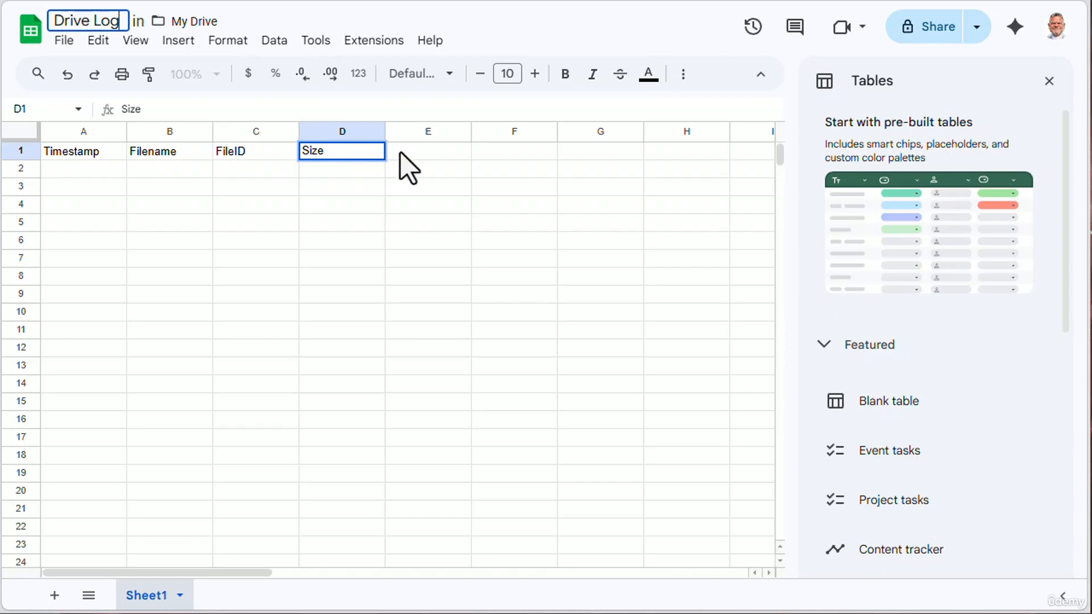
{"action": "left_click", "coordinate": [400, 153]}
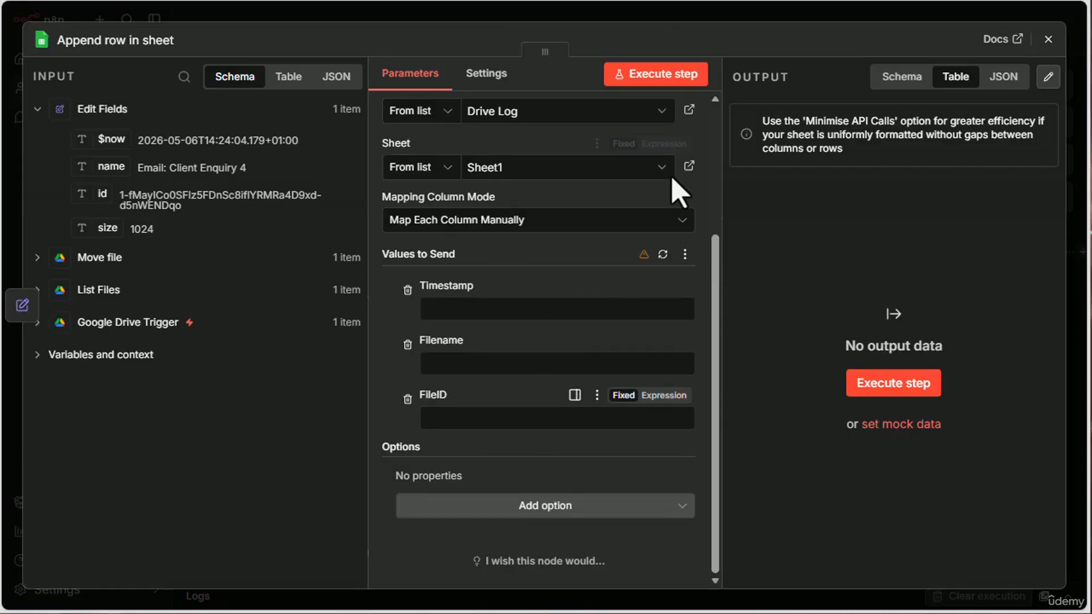
{"action": "left_click", "coordinate": [663, 255]}
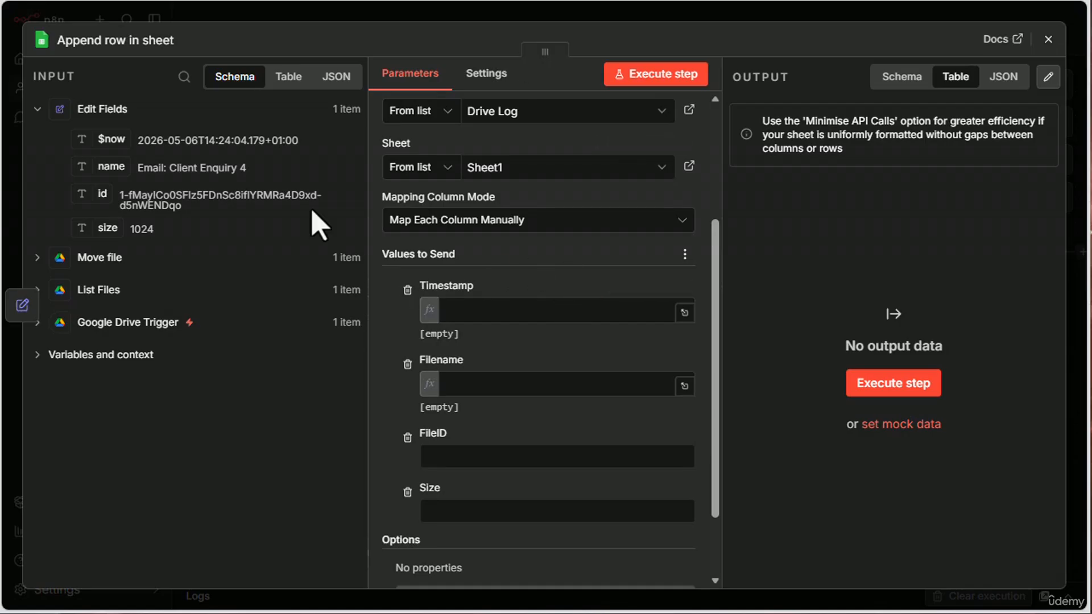
- Map Timestamp to {{ $json.$now }}, Filename to {{ $json.name }}, FileID to {{ $json.id }} and Size to {{ $json.size }}, and close the node
{"action": "left_click", "coordinate": [479, 310]}
{"action": "left_click_drag", "start_coordinate": [101, 142], "coordinate": [498, 311]}
{"action": "left_click", "coordinate": [411, 342]}
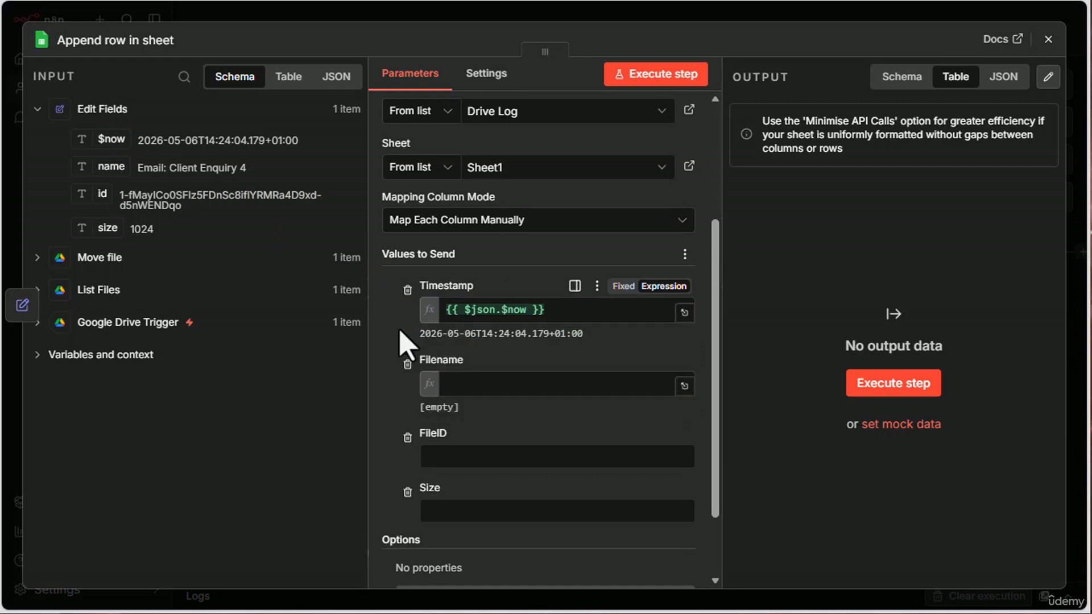
{"action": "left_click_drag", "start_coordinate": [104, 170], "coordinate": [467, 384]}
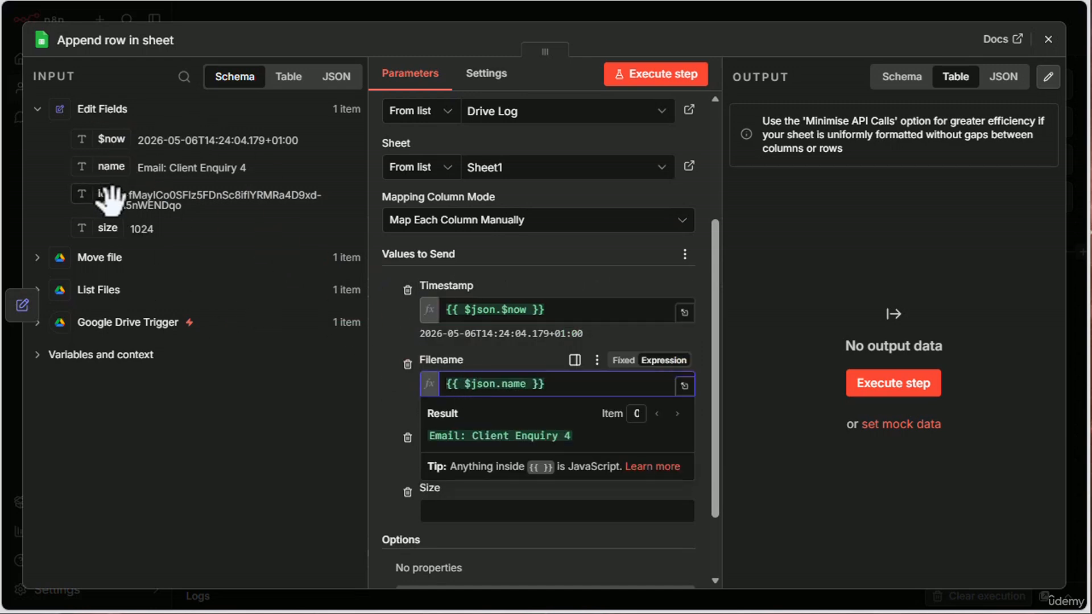
{"action": "left_click_drag", "start_coordinate": [111, 199], "coordinate": [485, 458]}
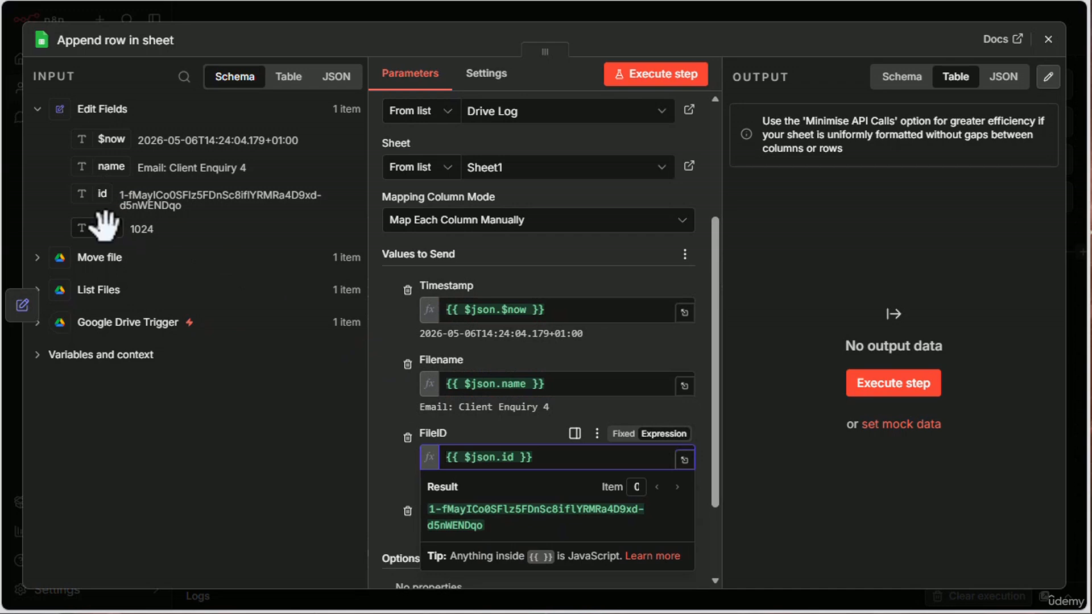
{"action": "left_click_drag", "start_coordinate": [105, 224], "coordinate": [485, 531]}
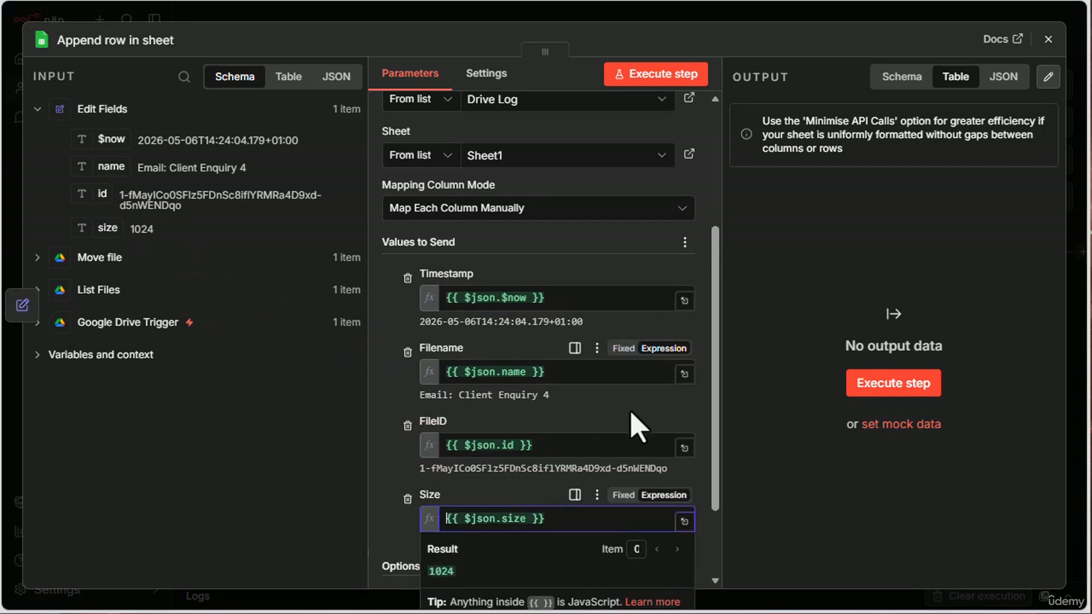
{"action": "scroll", "coordinate": [632, 419], "scroll_direction": "down", "scroll_amount": 2}
{"action": "scroll", "coordinate": [671, 220], "scroll_direction": "up", "scroll_amount": 2}
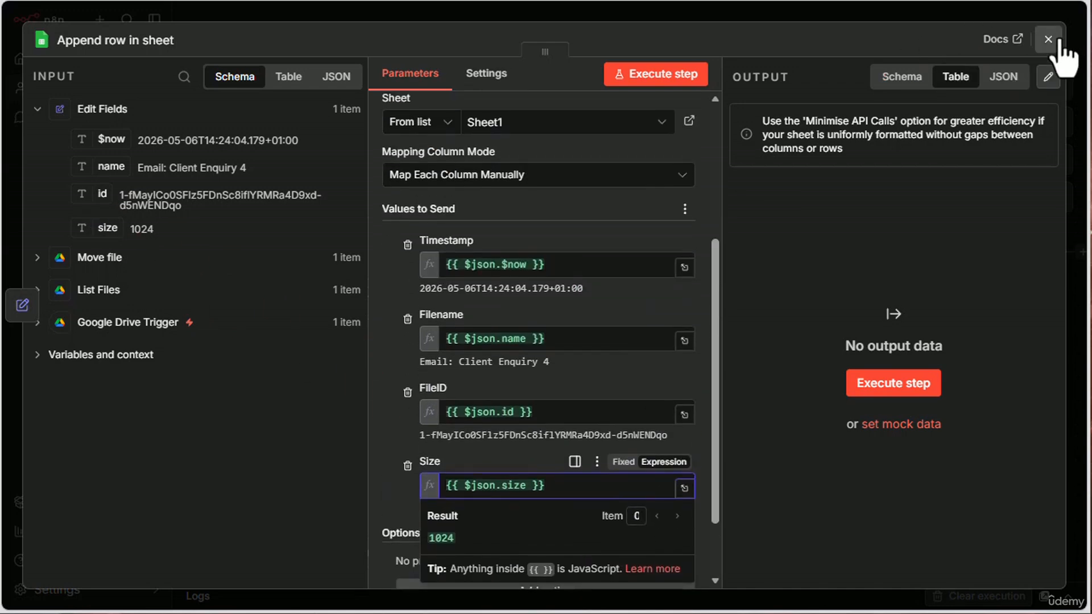
{"action": "left_click", "coordinate": [1049, 39]}
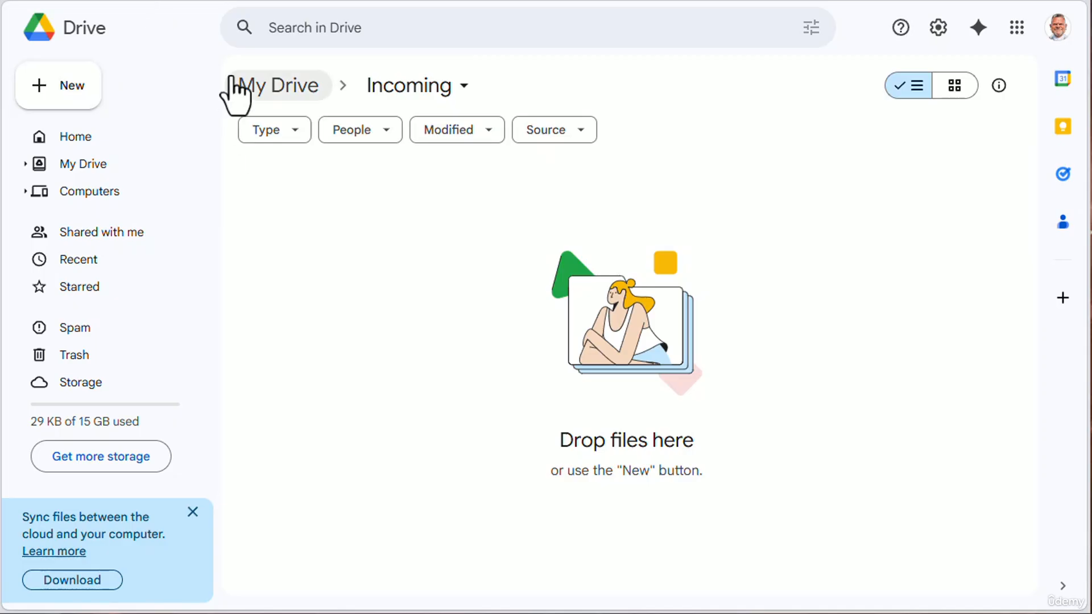
- Switch to Google Drive, open the Processed folder and move Email: Client Enquiry 2 to the Incoming folder
{"action": "left_click", "coordinate": [244, 85]}
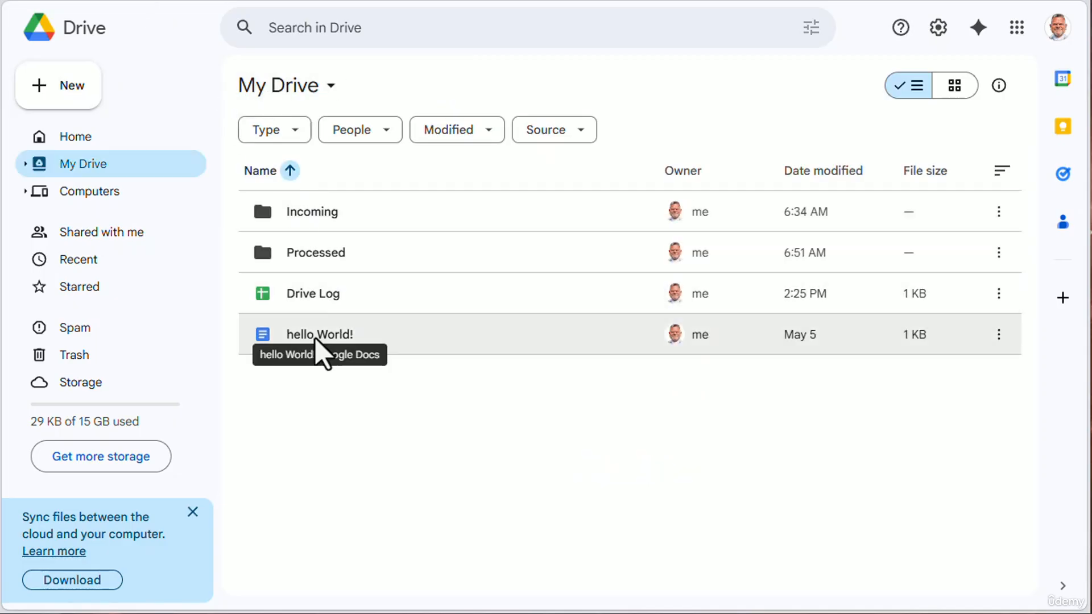
{"action": "double_click", "coordinate": [314, 256]}
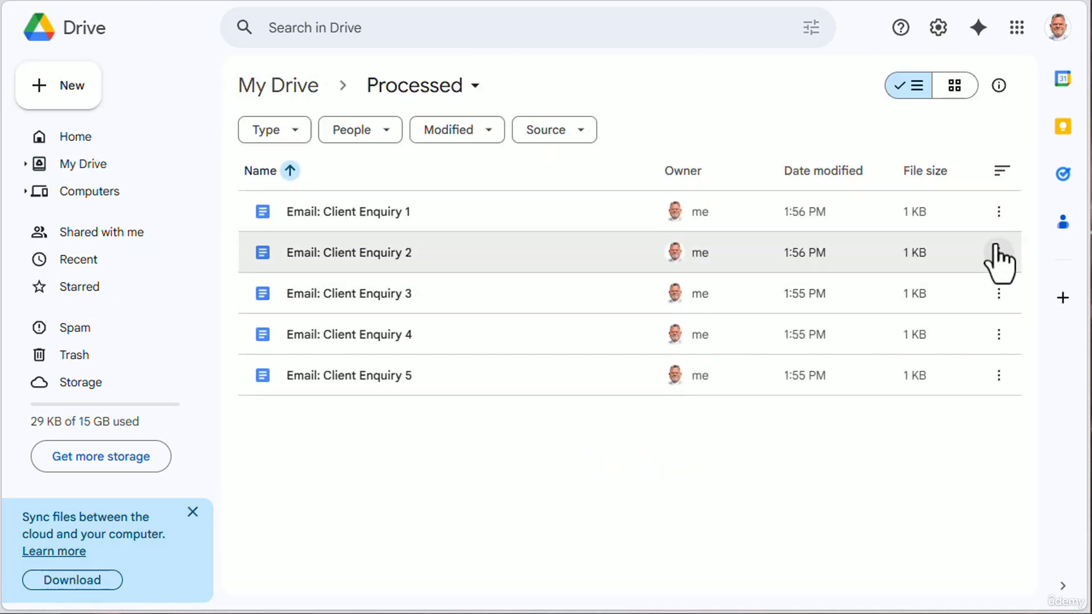
{"action": "left_click", "coordinate": [997, 250]}
{"action": "mouse_move", "coordinate": [894, 452]}
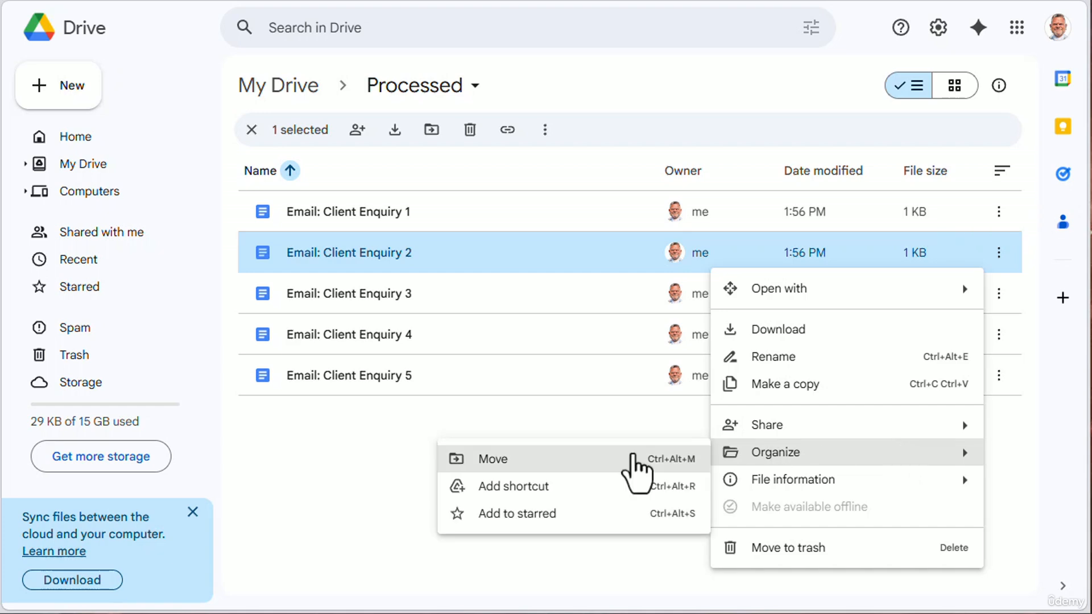
{"action": "left_click", "coordinate": [543, 462]}
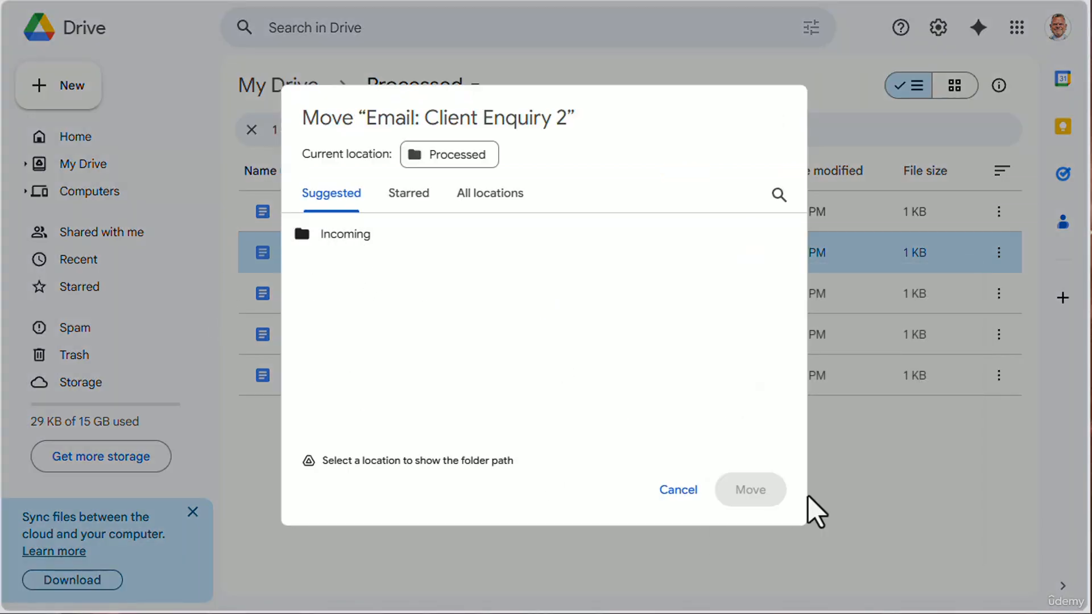
{"action": "left_click", "coordinate": [330, 233]}
{"action": "left_click", "coordinate": [705, 234]}
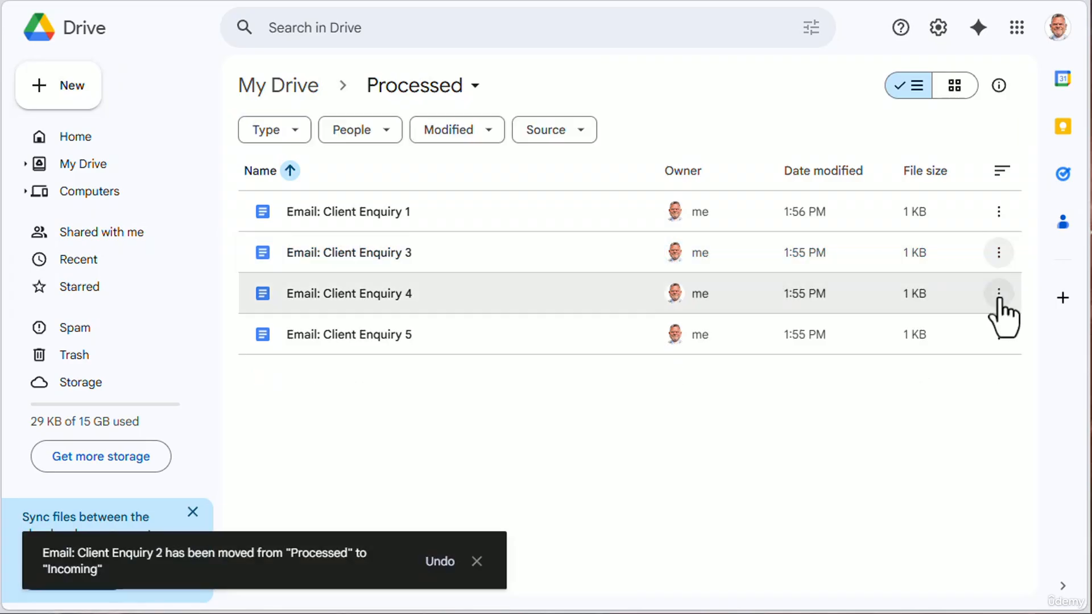
- Move Email: Client Enquiry 4 from the Processed folder to the Incoming folder
{"action": "left_click", "coordinate": [1000, 295]}
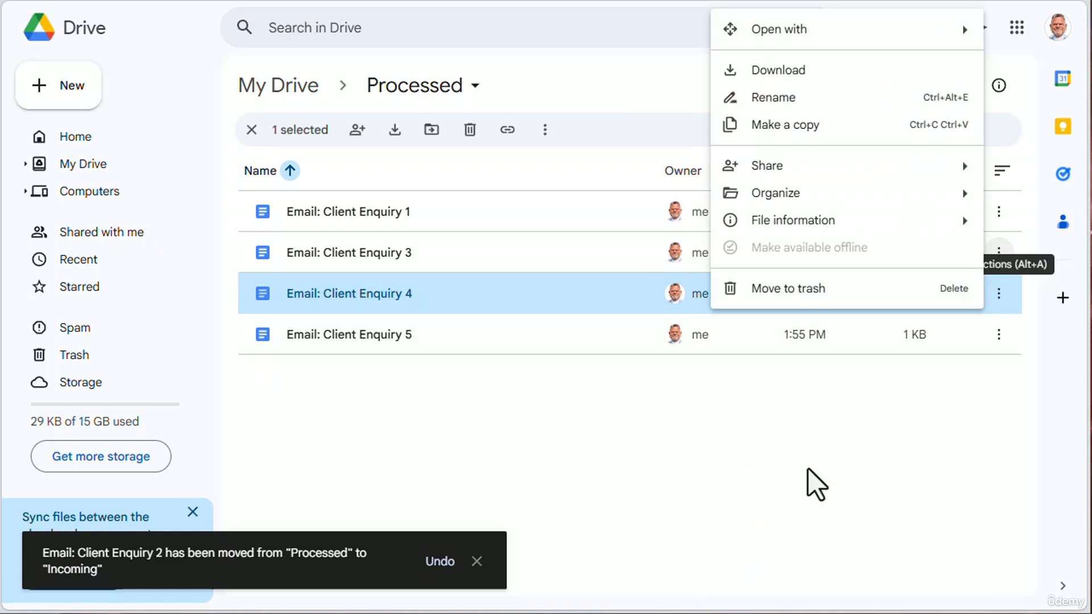
{"action": "mouse_move", "coordinate": [947, 206]}
{"action": "left_click", "coordinate": [603, 199]}
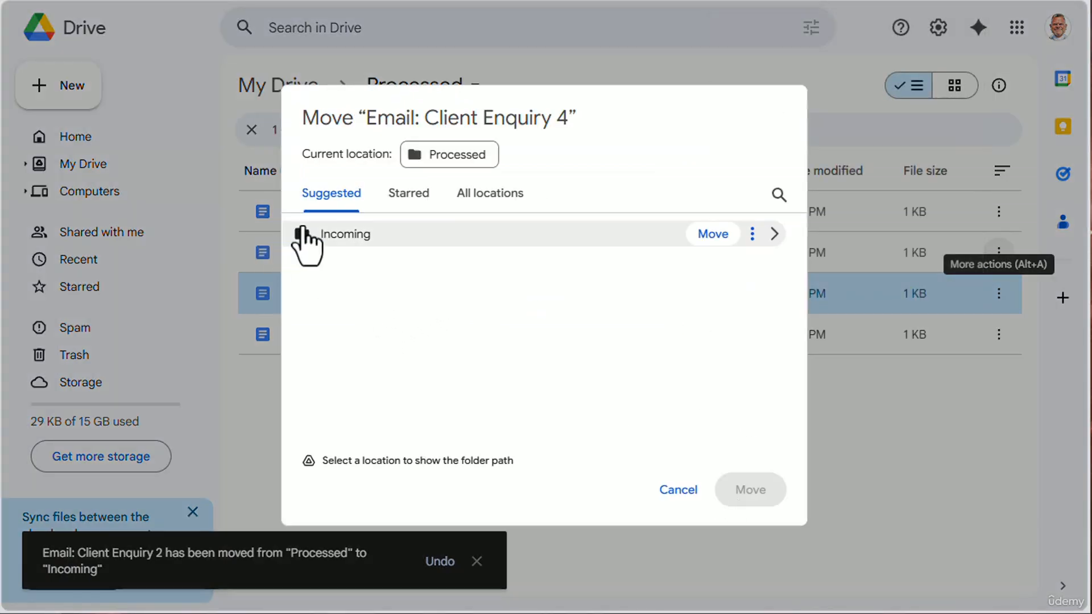
{"action": "left_click", "coordinate": [325, 236]}
{"action": "left_click", "coordinate": [711, 235]}
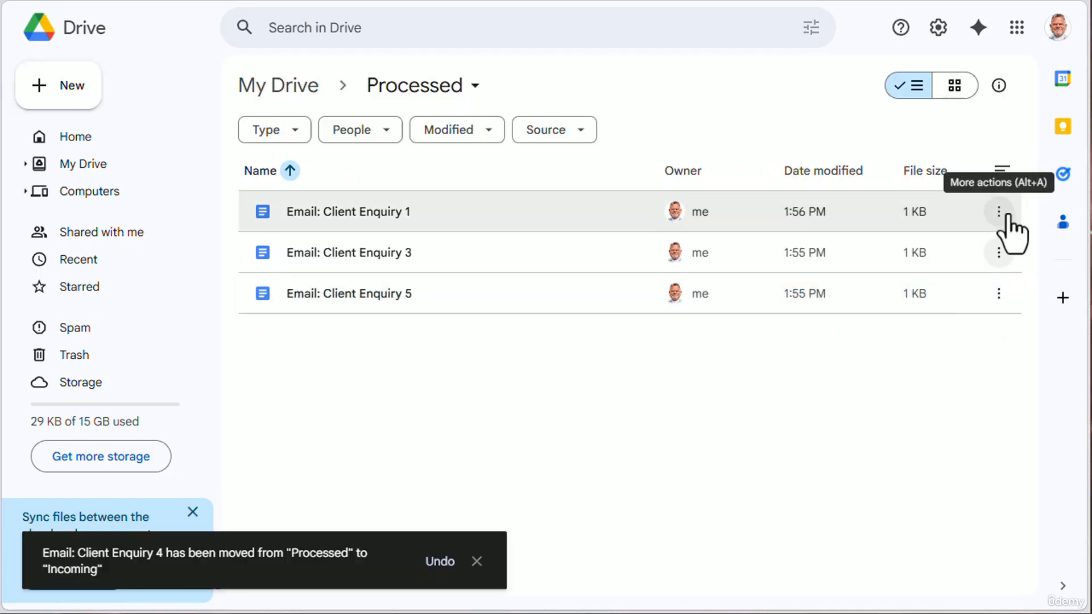
- Move Email: Client Enquiry 1 from Processed to Incoming and open the Incoming folder from My Drive
{"action": "left_click", "coordinate": [1004, 213]}
{"action": "mouse_move", "coordinate": [771, 412]}
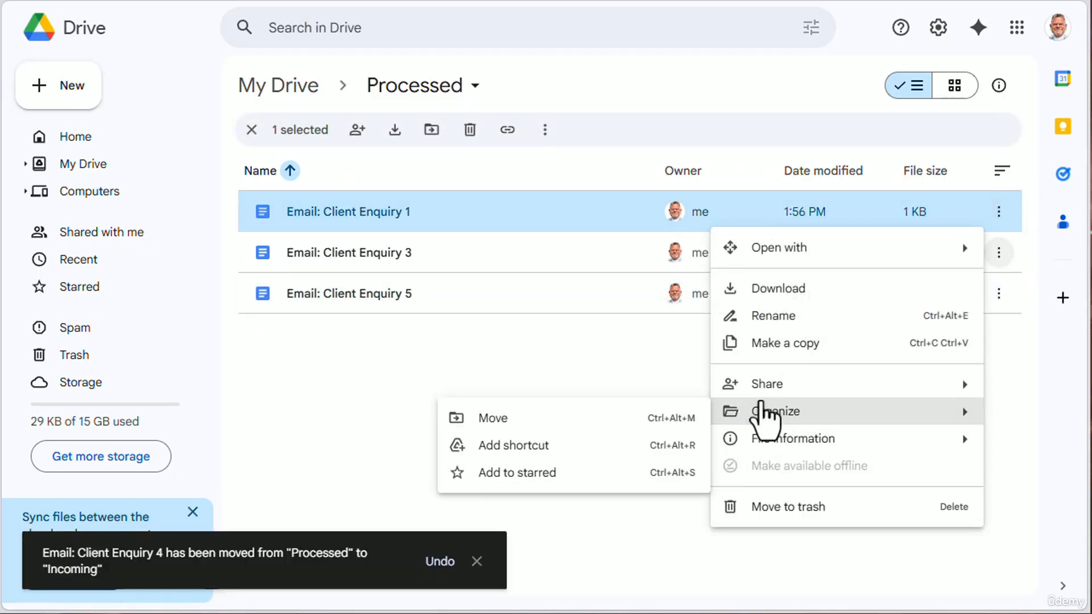
{"action": "left_click", "coordinate": [540, 424]}
{"action": "left_click", "coordinate": [999, 212]}
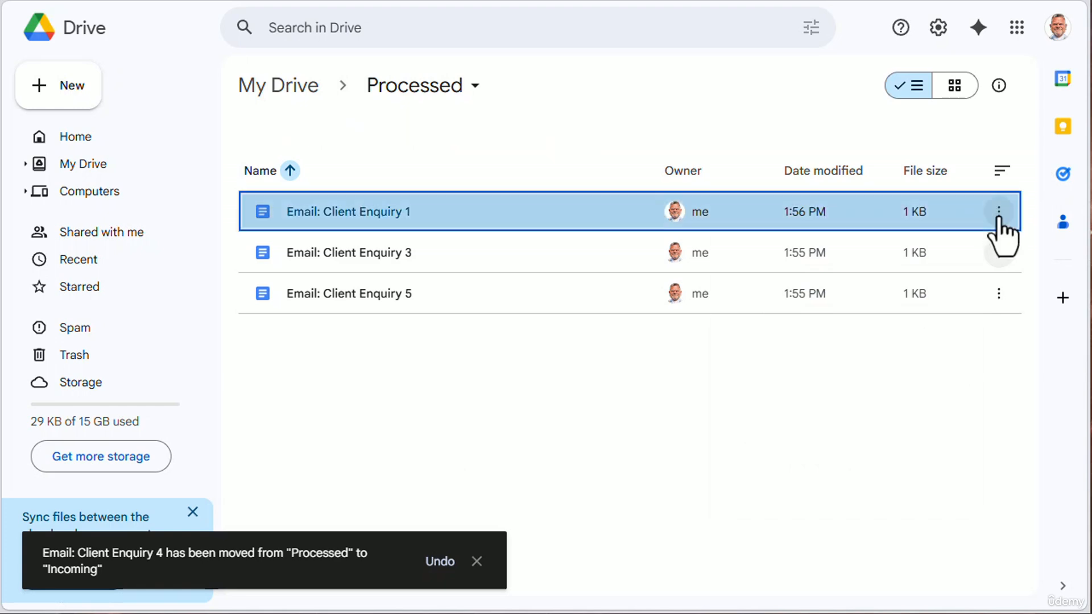
{"action": "mouse_move", "coordinate": [757, 414]}
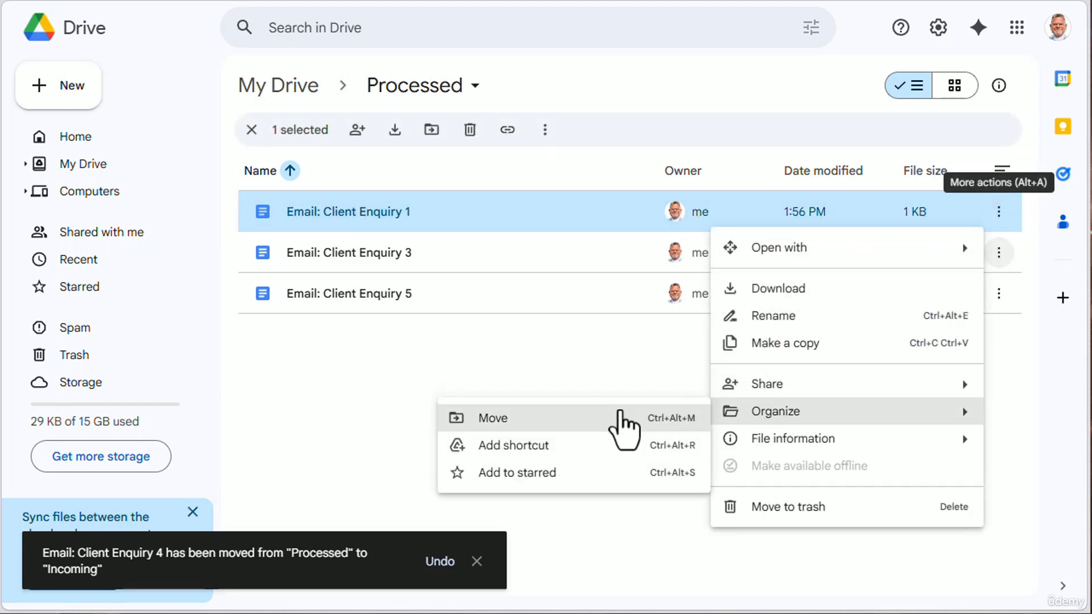
{"action": "left_click", "coordinate": [624, 424]}
{"action": "left_click", "coordinate": [330, 237]}
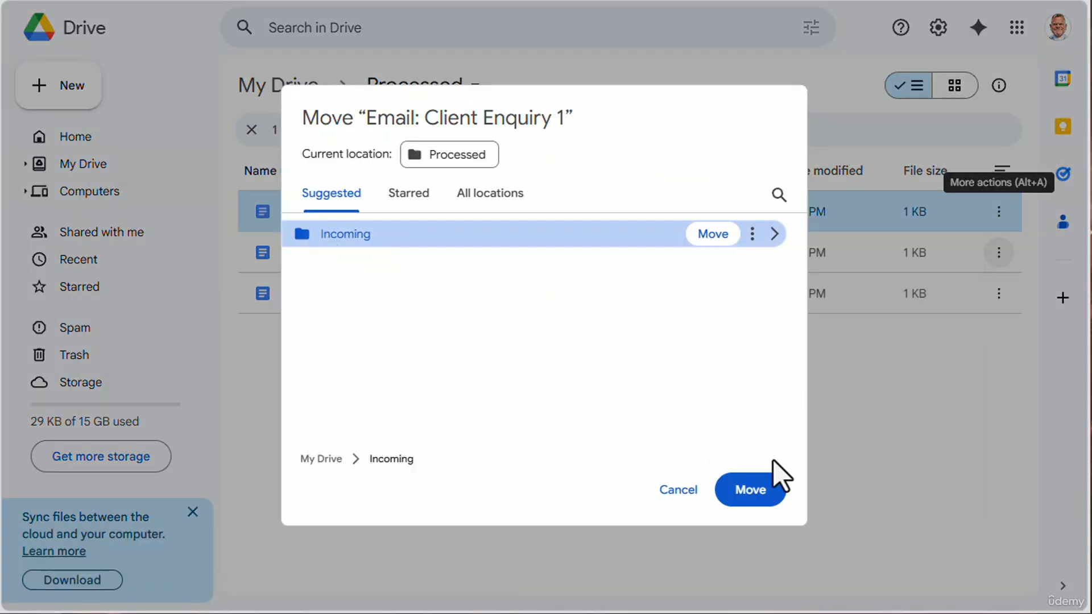
{"action": "left_click", "coordinate": [754, 492]}
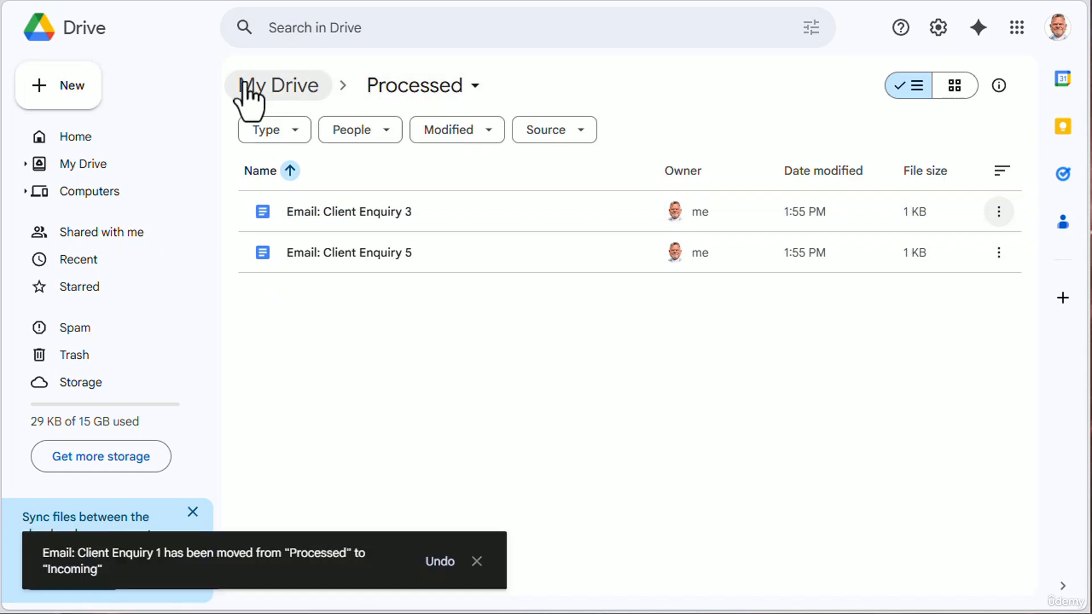
{"action": "left_click", "coordinate": [251, 87]}
{"action": "double_click", "coordinate": [300, 225]}
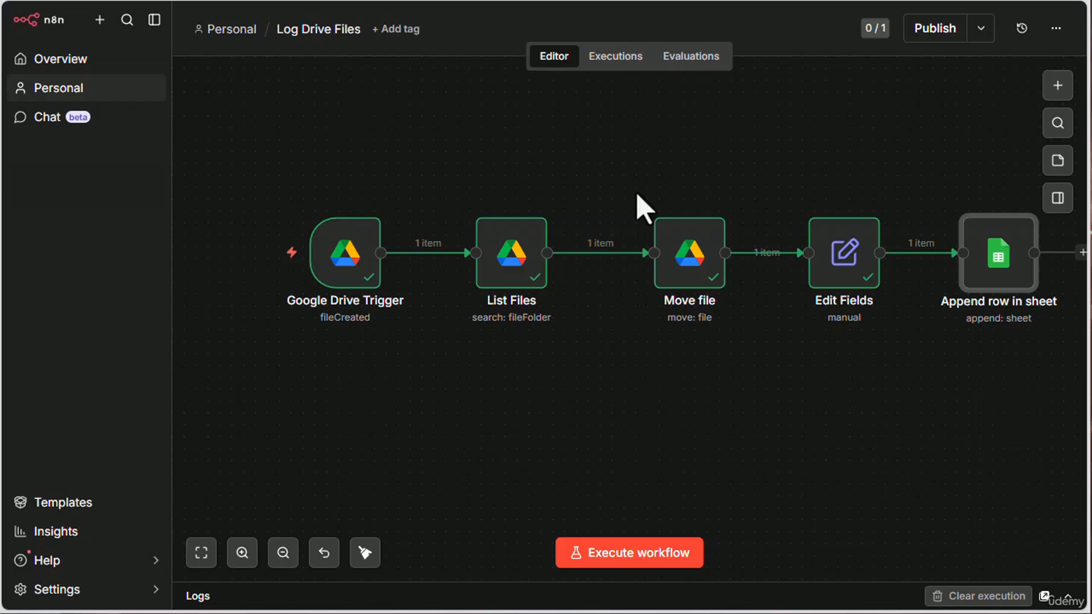
- Switch to n8n and review the field mappings in the Edit Fields node
{"action": "mouse_move", "coordinate": [312, 274]}
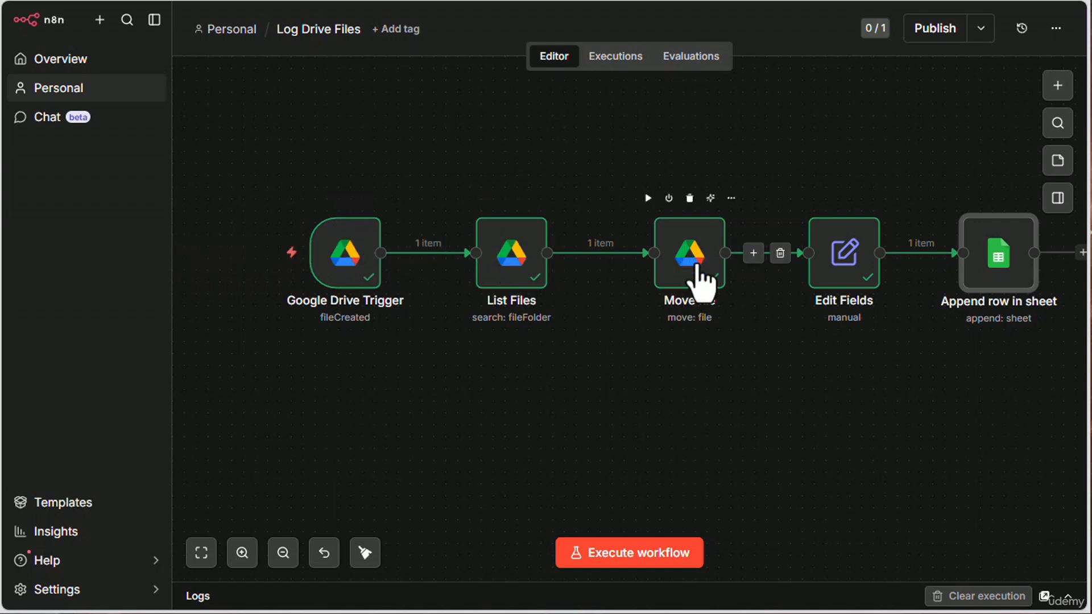
{"action": "double_click", "coordinate": [849, 256]}
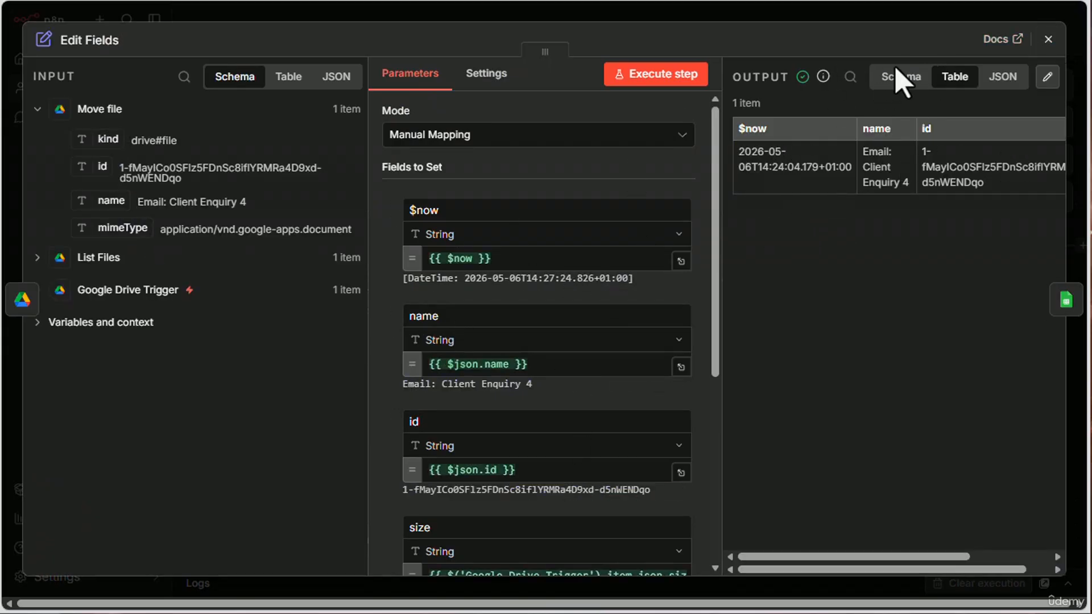
{"action": "left_click", "coordinate": [1049, 39]}
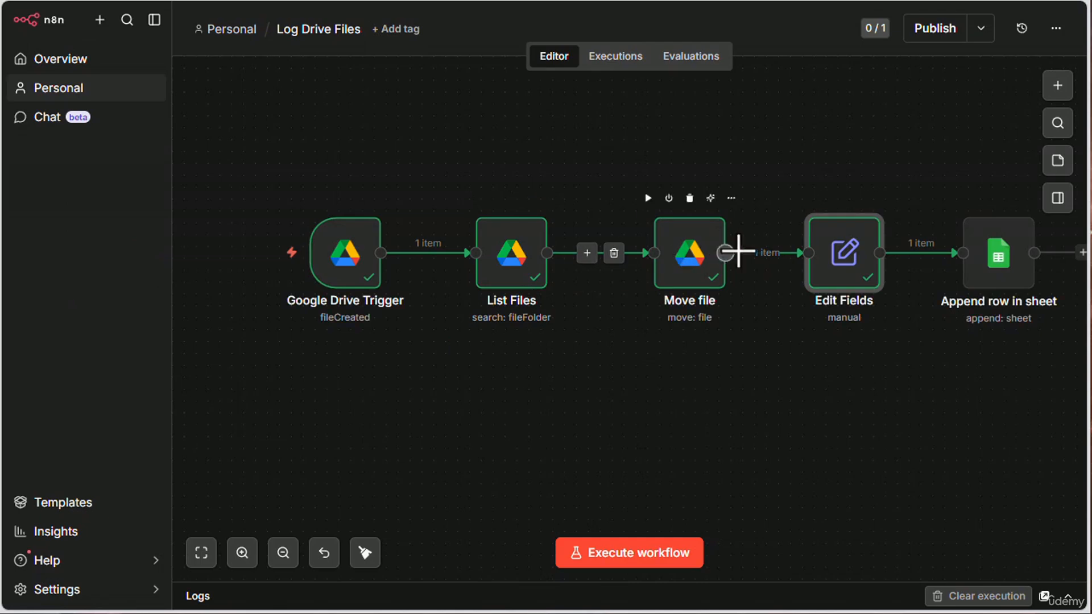
{"action": "left_click", "coordinate": [114, 1]}
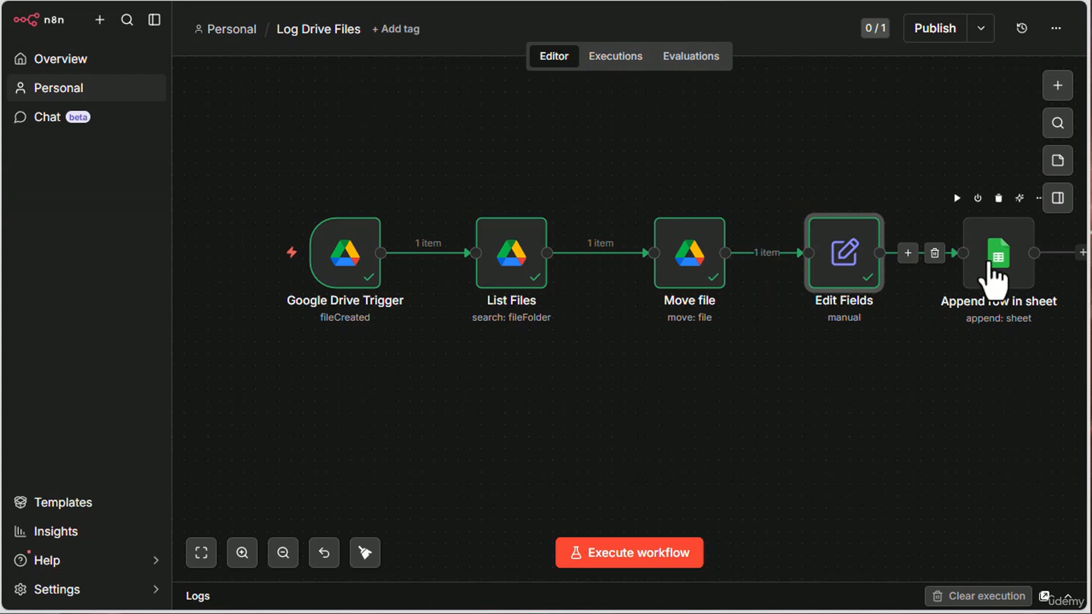
- Review the document, sheet and column mappings in the Append row in sheet node, and close it
{"action": "left_click", "coordinate": [999, 267]}
{"action": "double_click", "coordinate": [1004, 261]}
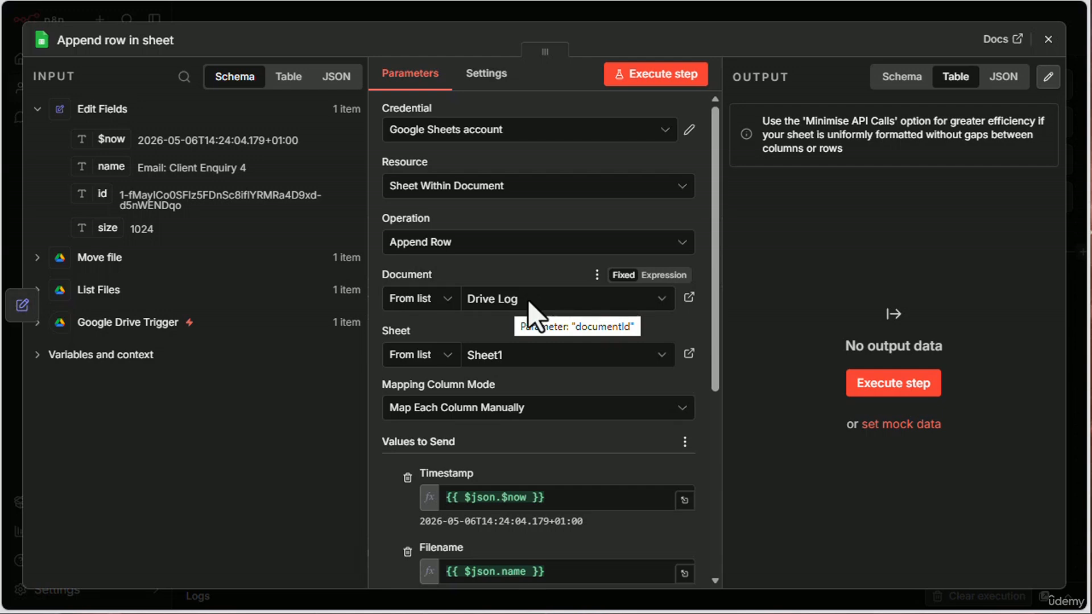
{"action": "scroll", "coordinate": [549, 341], "scroll_direction": "down", "scroll_amount": 4}
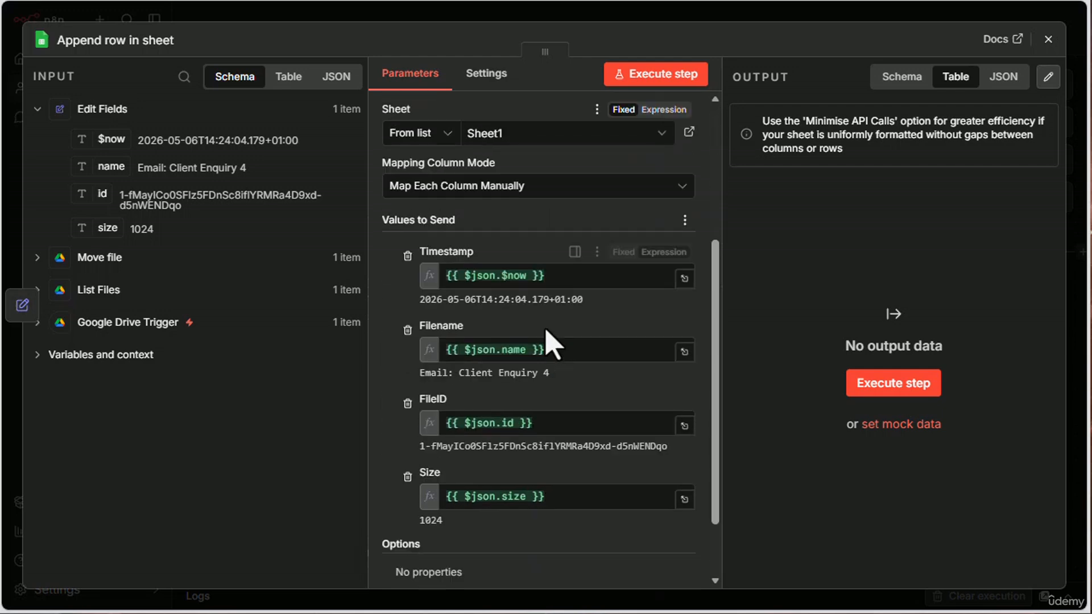
{"action": "scroll", "coordinate": [549, 342], "scroll_direction": "down", "scroll_amount": 1}
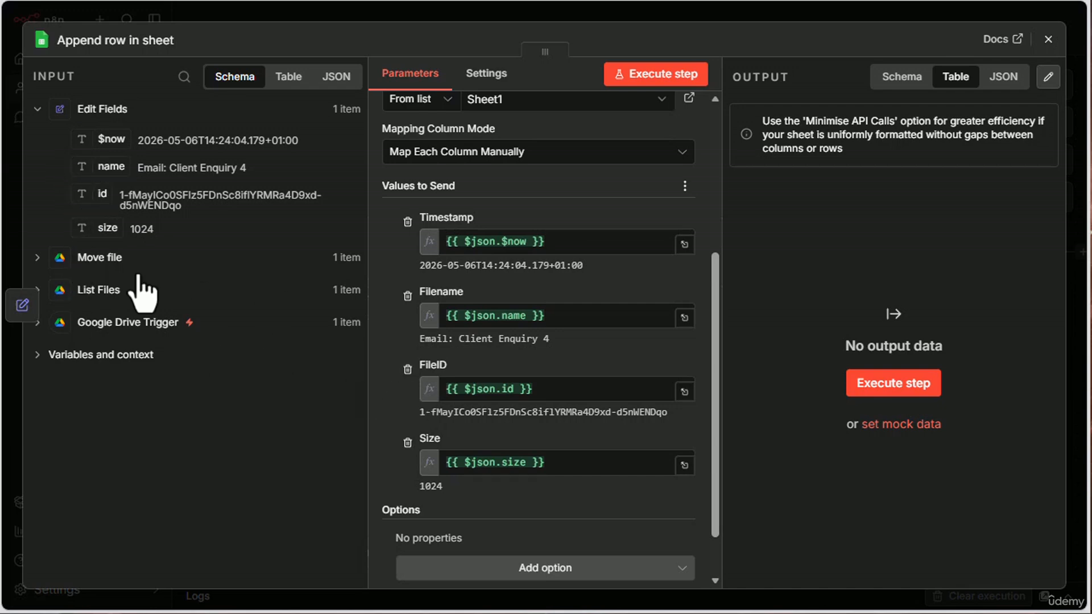
{"action": "left_click", "coordinate": [1049, 38]}
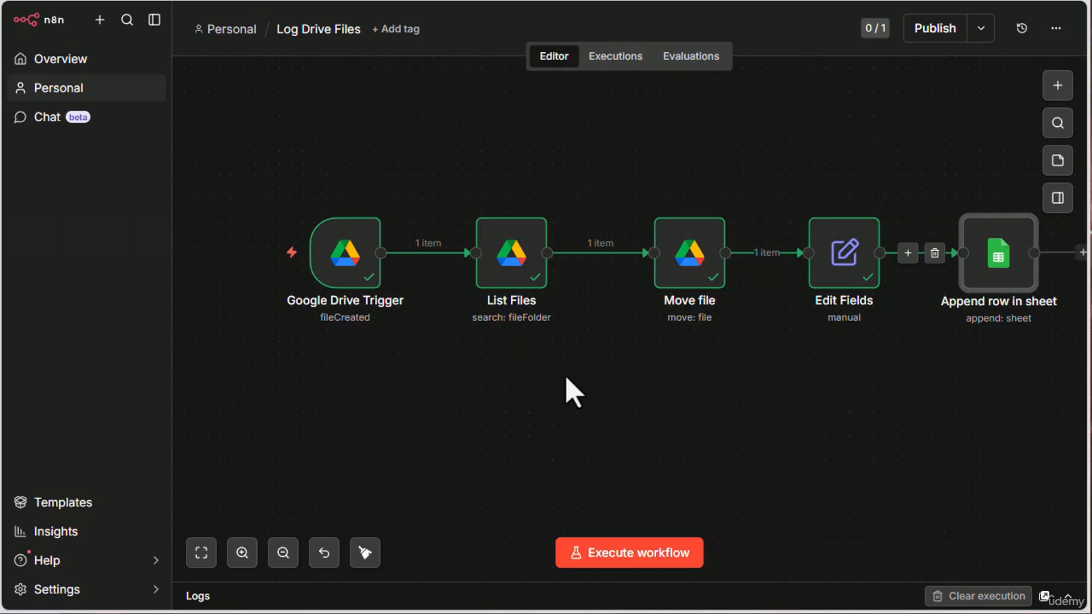
- Execute the Log Drive Files workflow and open the logs to inspect the Edit Fields output
{"action": "left_click", "coordinate": [653, 556]}
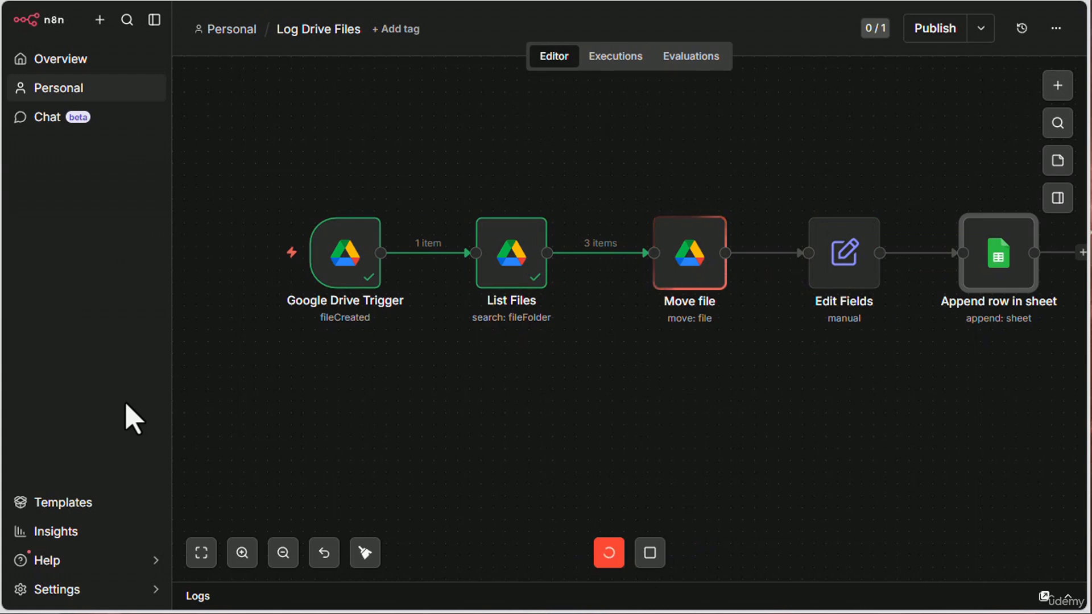
{"action": "left_click", "coordinate": [1068, 597]}
{"action": "left_click", "coordinate": [850, 181]}
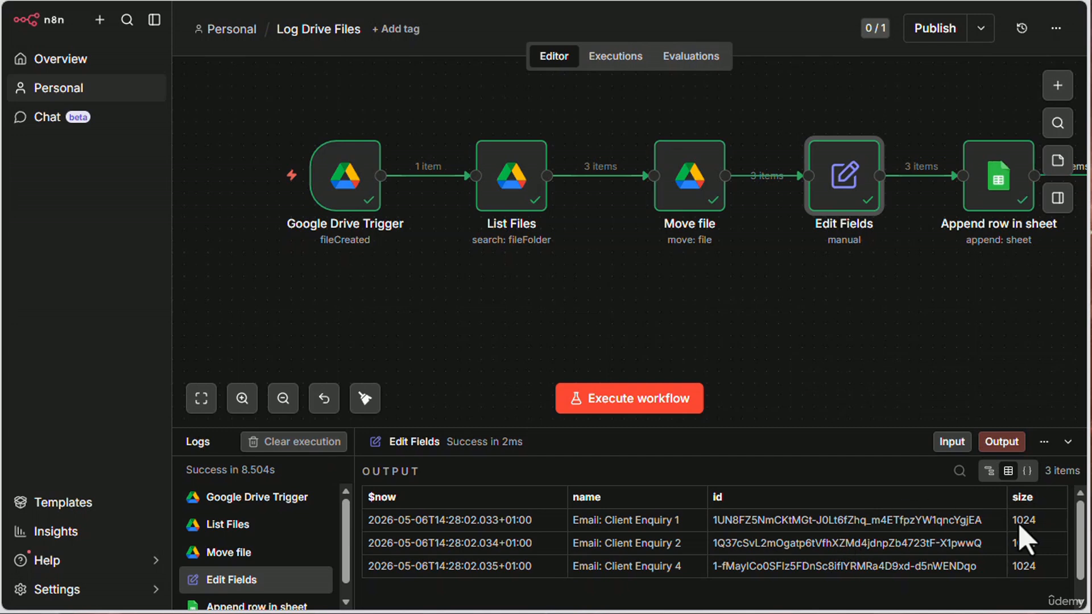
- Inspect the Append row in sheet output, and open the Drive Log spreadsheet from My Drive in Google Drive
{"action": "left_click", "coordinate": [999, 183]}
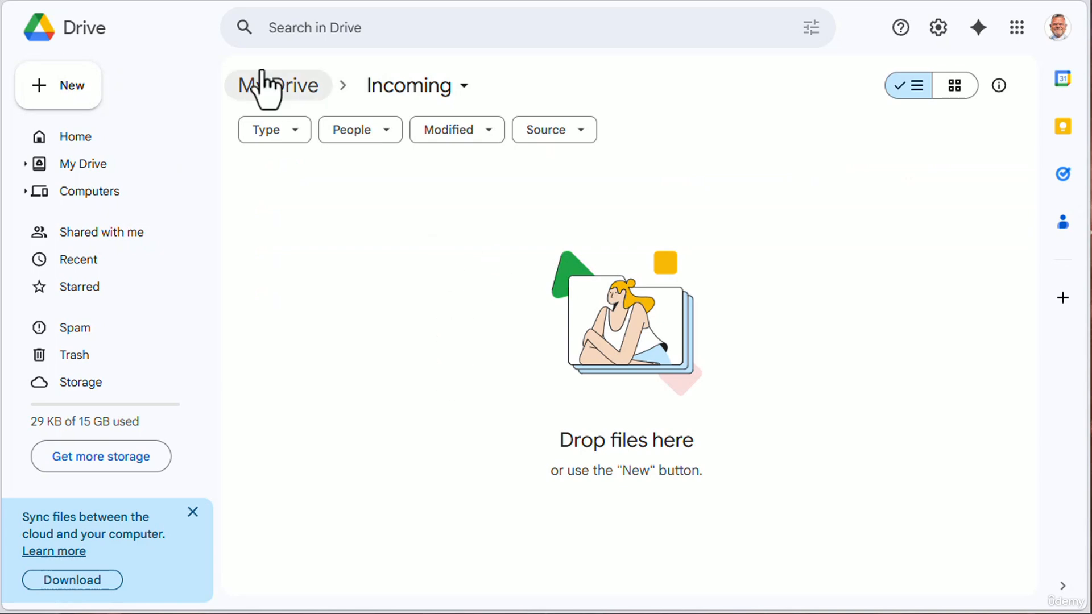
{"action": "left_click", "coordinate": [283, 91]}
{"action": "double_click", "coordinate": [301, 257]}
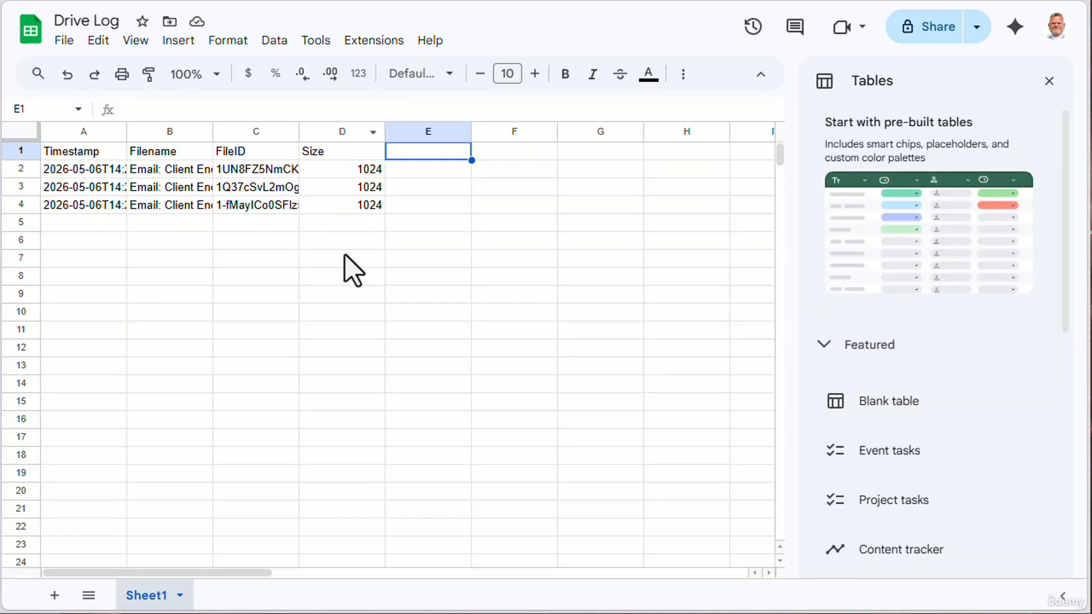
- Fit all column widths in the Drive Log sheet to their contents and close the Tables pane, returning to n8n
{"action": "left_click", "coordinate": [22, 133]}
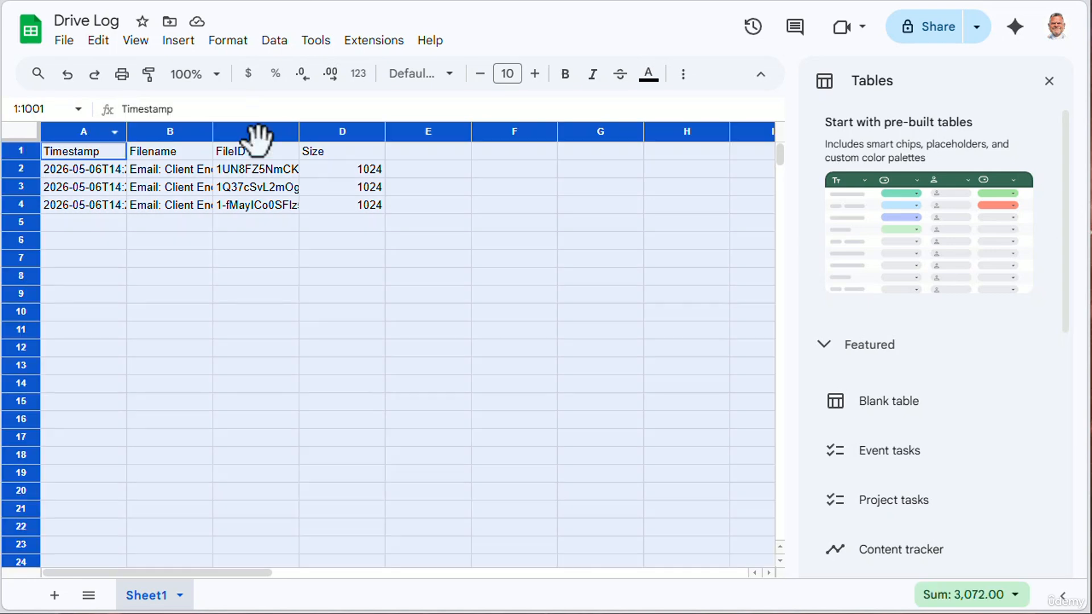
{"action": "double_click", "coordinate": [385, 126]}
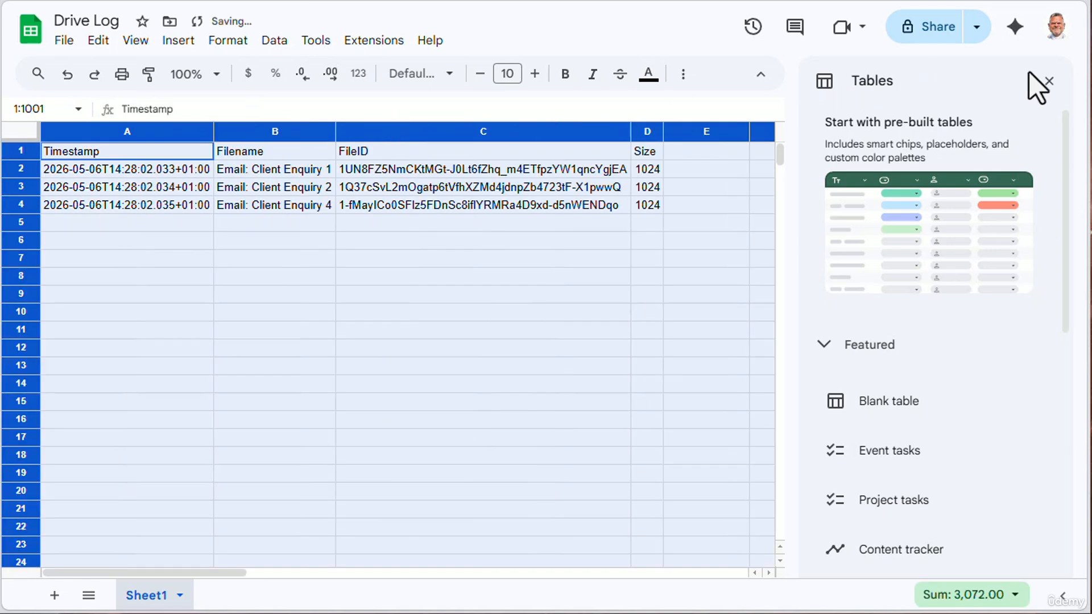
{"action": "left_click", "coordinate": [1050, 81]}
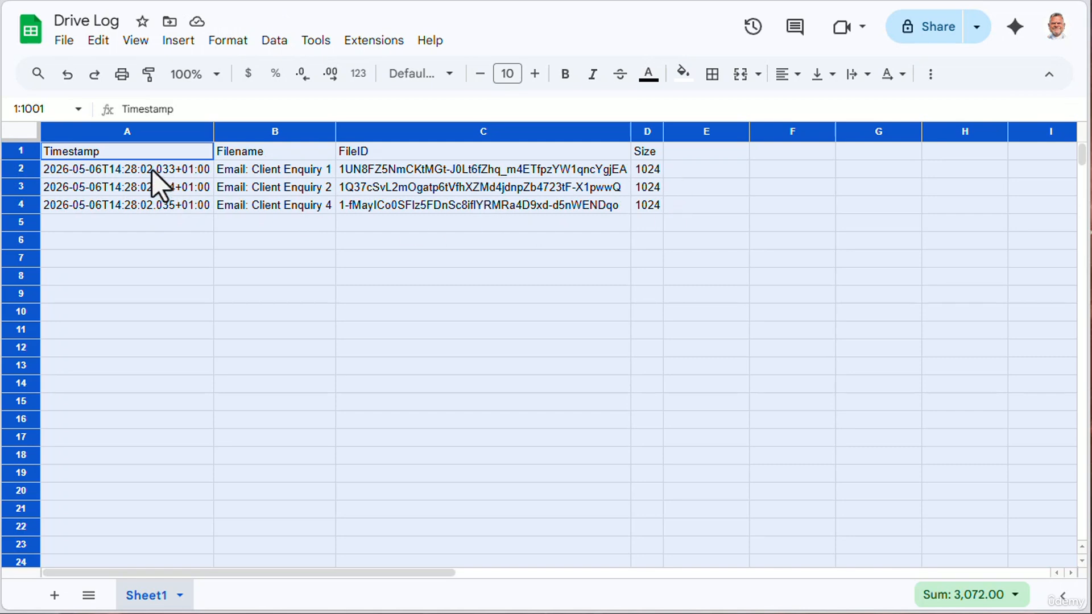
{"action": "key", "text": "ctrl+shift+Tab"}
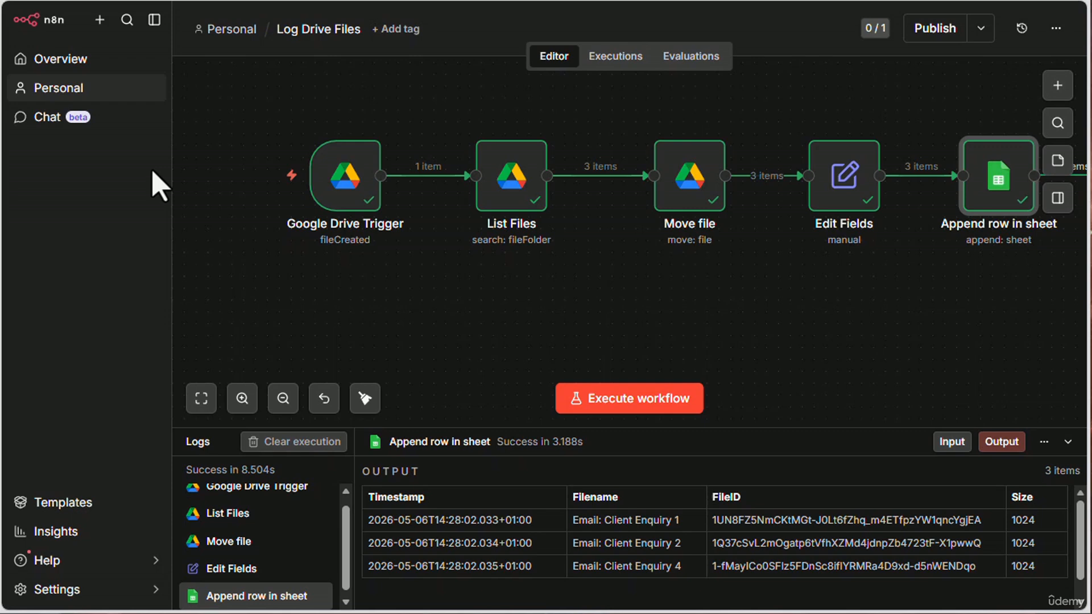